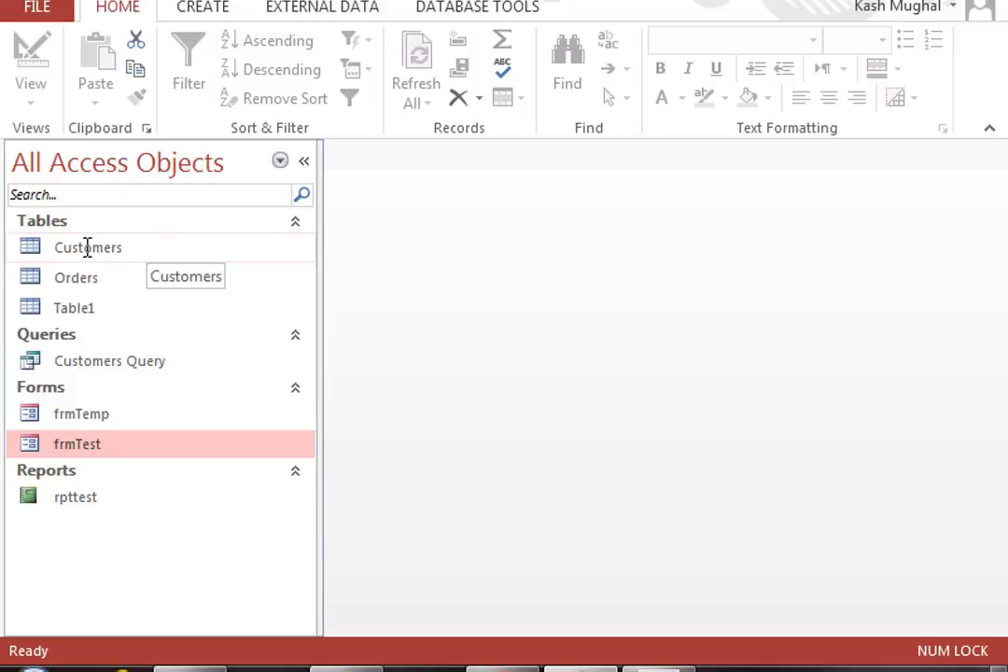
Open the Customers table, narrow the navigation pane, and examine the Customer ID and Company Name columns.
double_click(86, 247)
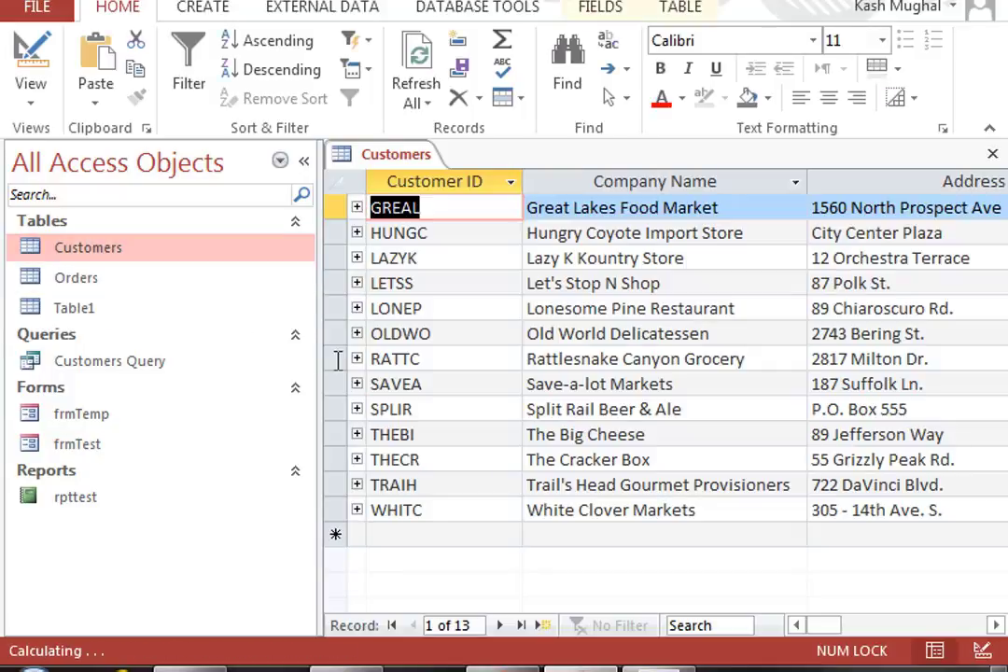
left_click_drag(321, 373, 198, 367)
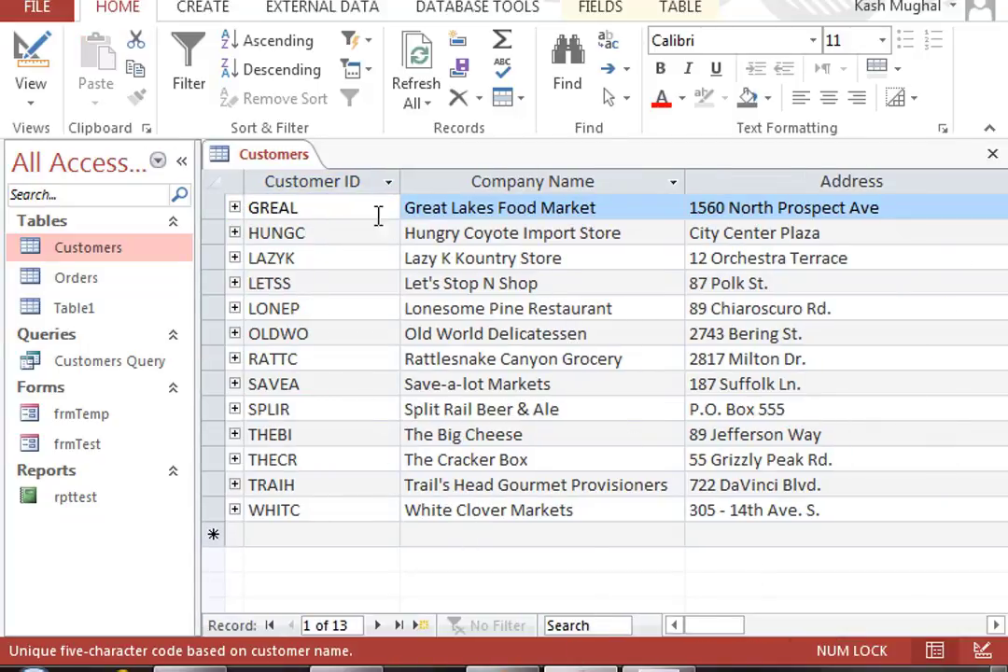
left_click(350, 181)
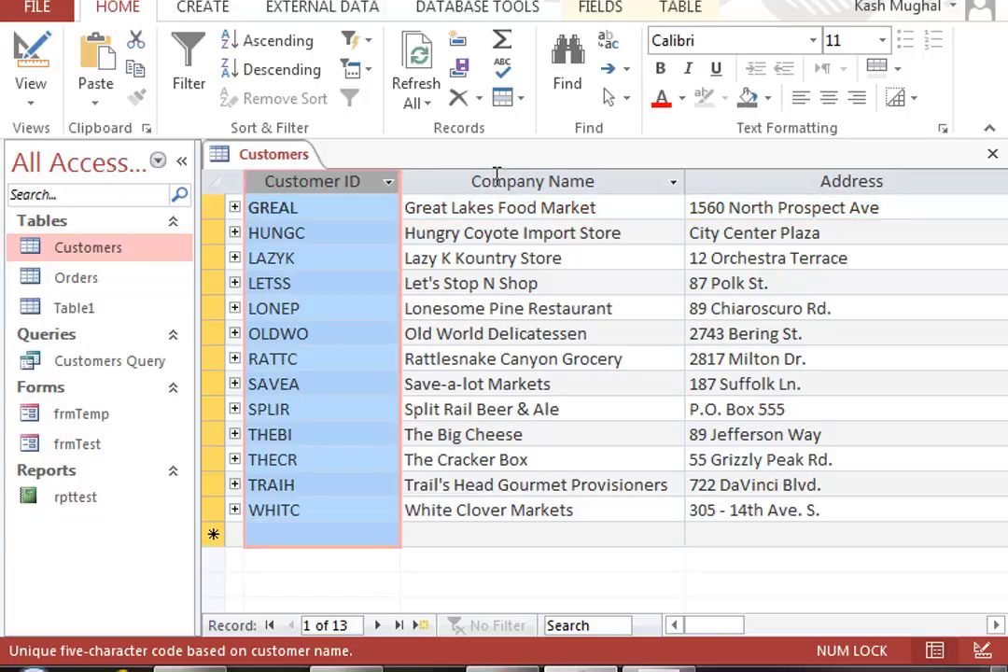
left_click(496, 179)
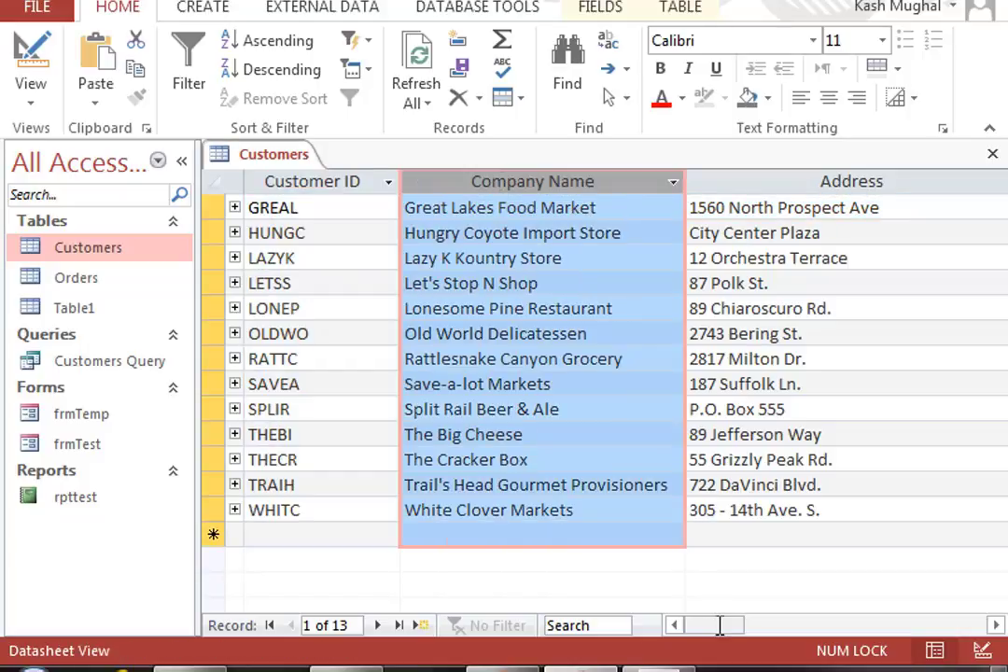
mouse_move(720, 625)
left_mouse_down()
mouse_move(801, 632)
mouse_move(713, 632)
left_mouse_up()
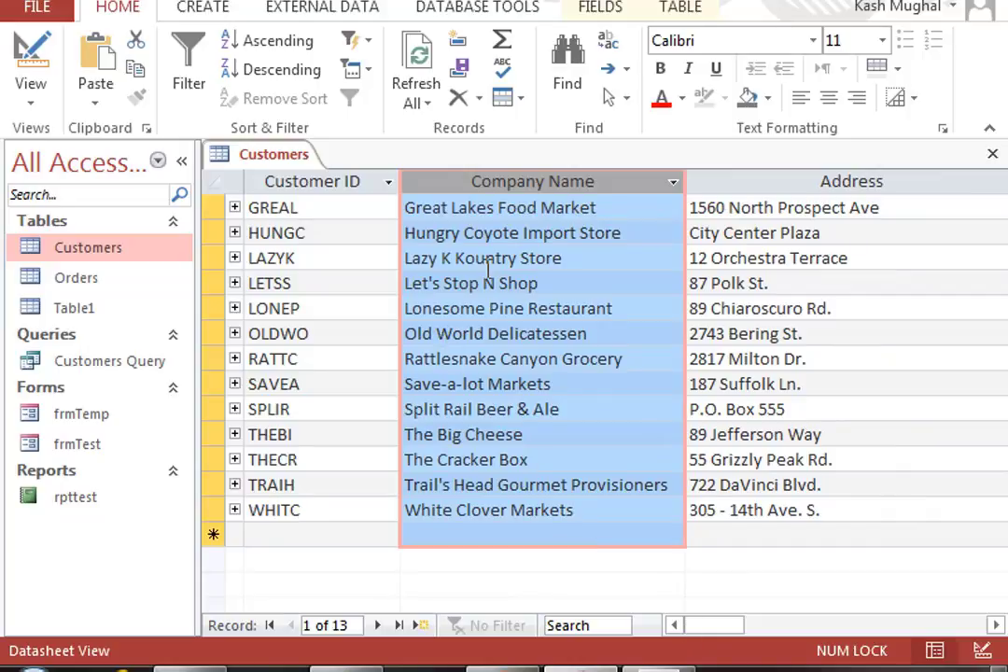
left_click(492, 232)
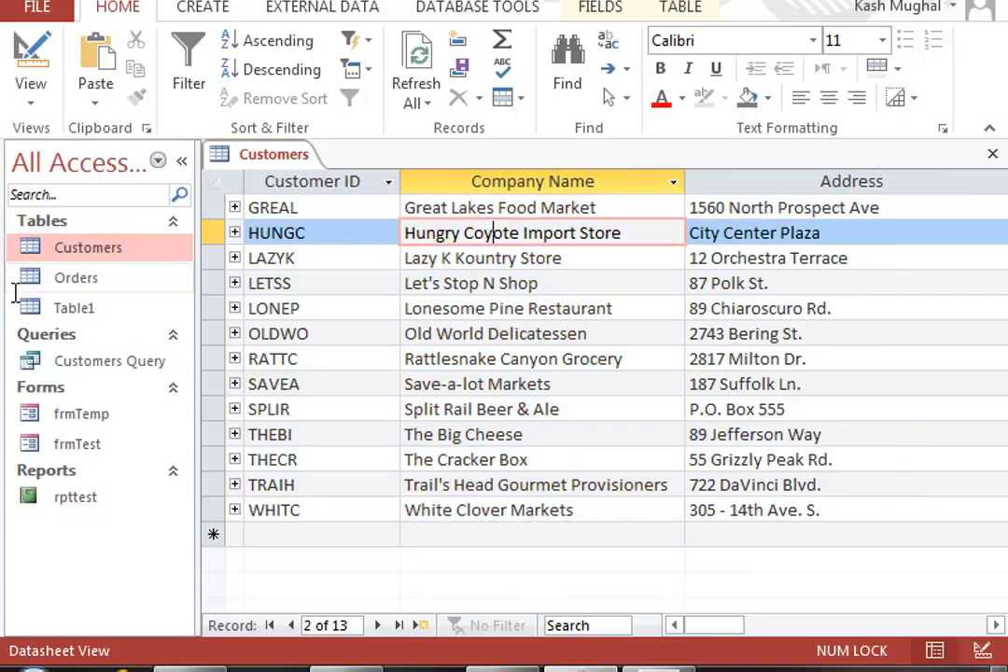
Open the Orders table and examine its Order ID, Order Date, Shipped Date and CustomerID columns.
double_click(58, 278)
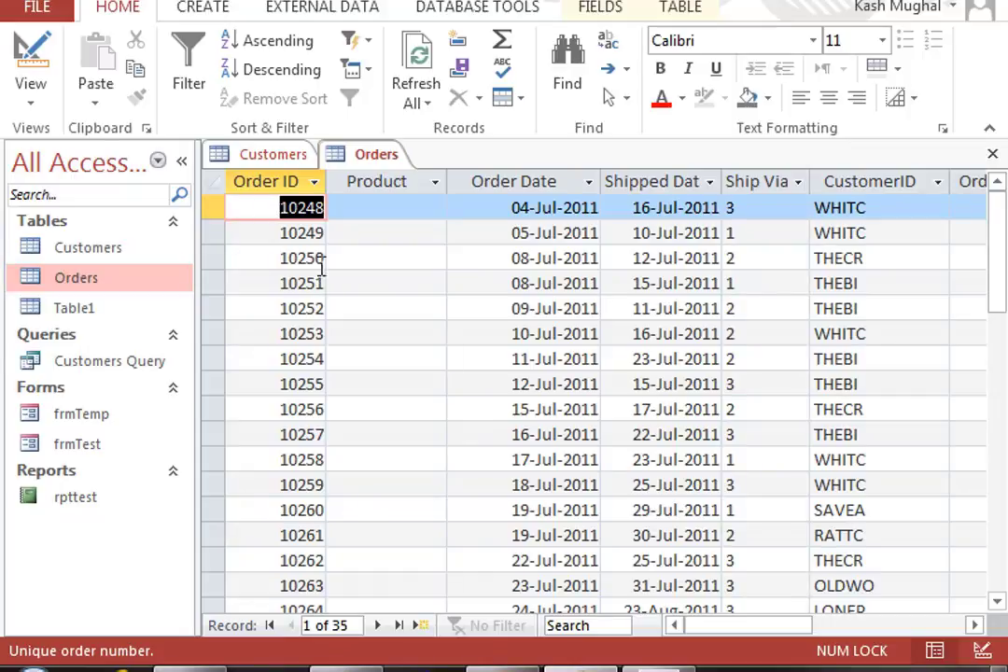
left_click(307, 190)
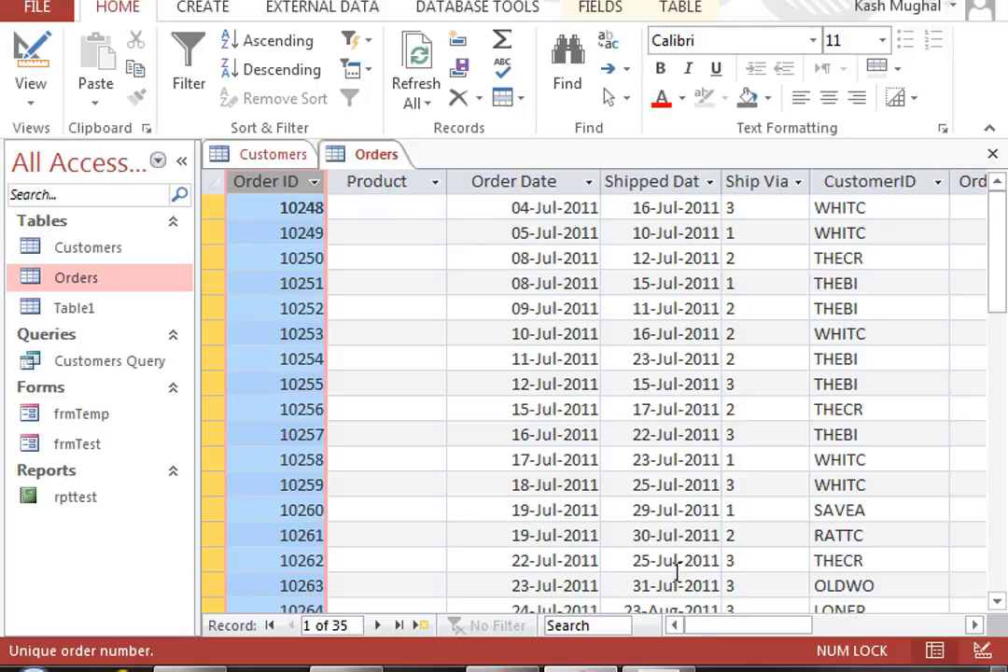
left_click(540, 181)
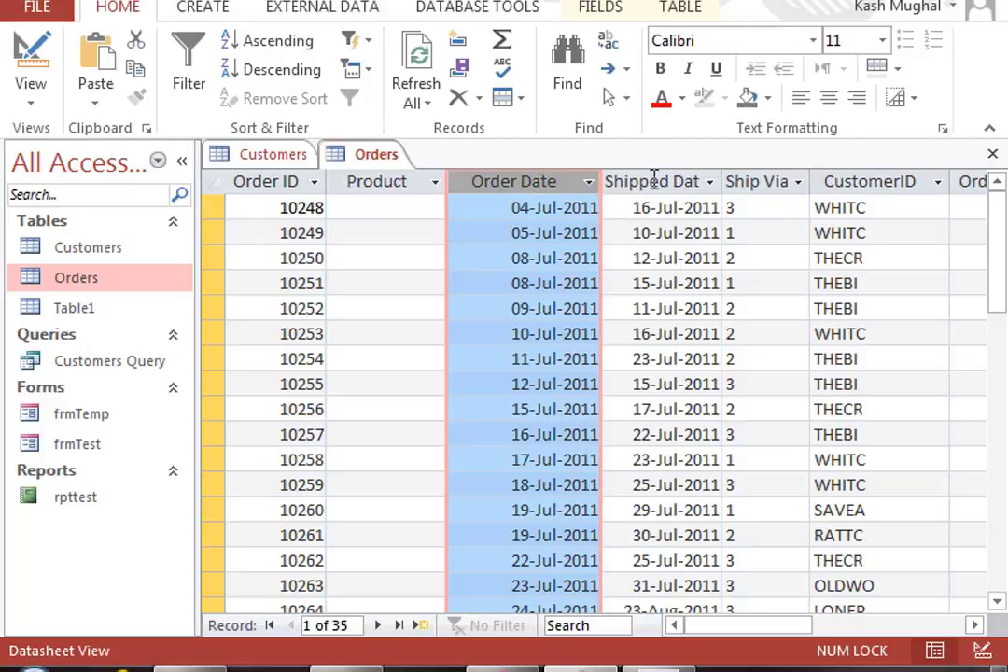
left_click(653, 179)
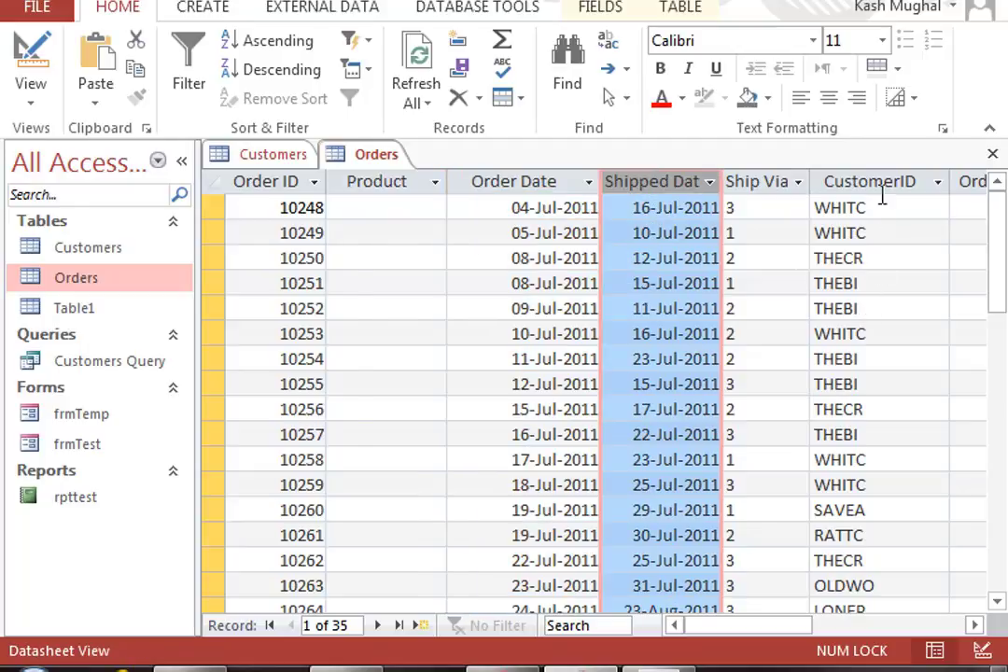
left_click(877, 180)
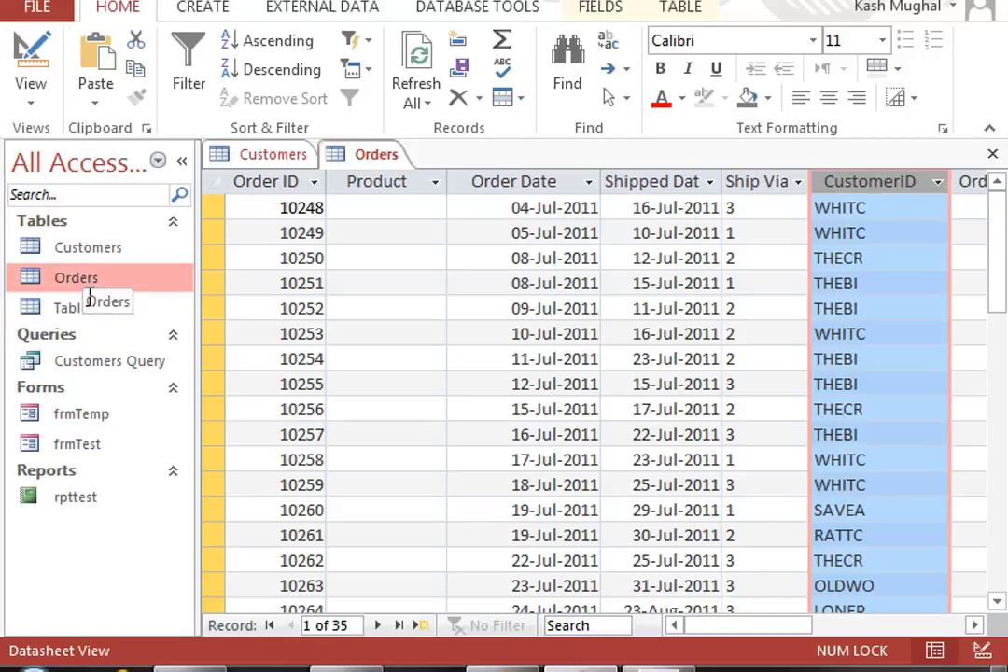
Create a basic form based on the Orders table.
left_click(84, 244)
left_click(81, 278)
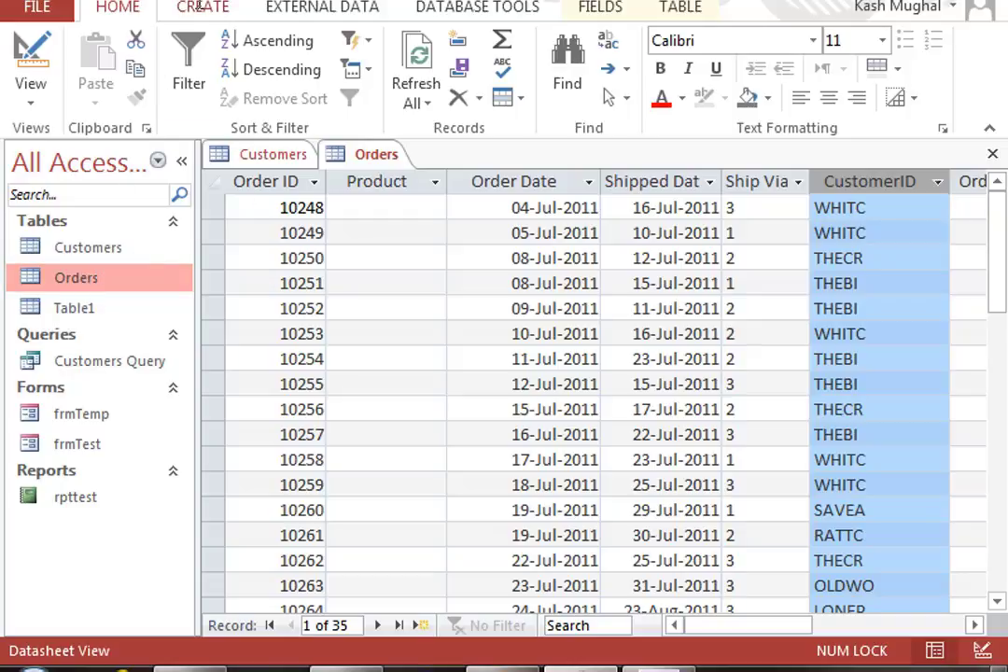
left_click(202, 10)
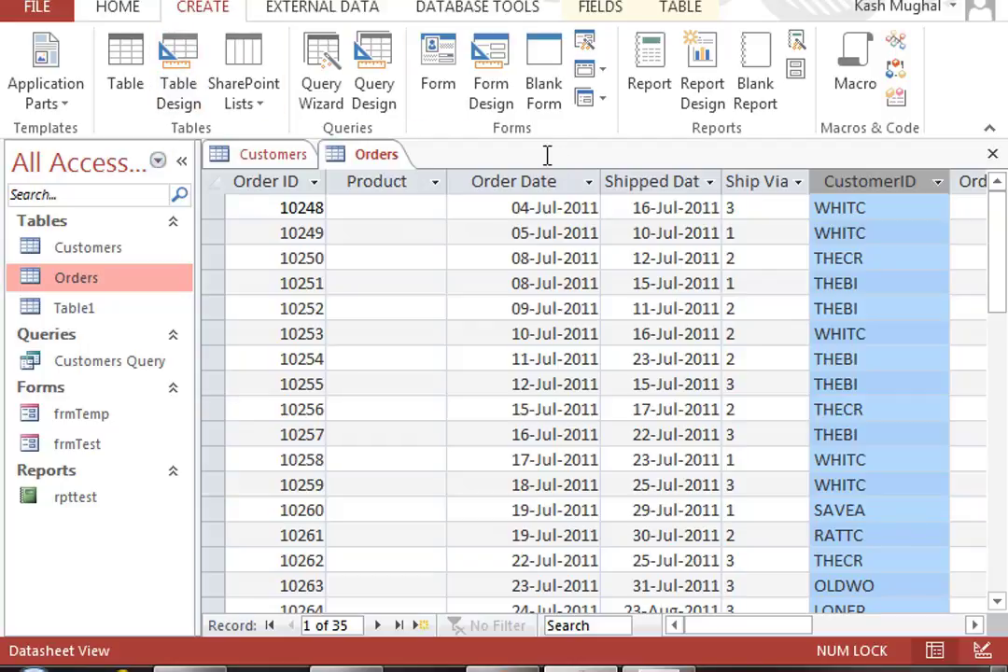
left_click(437, 79)
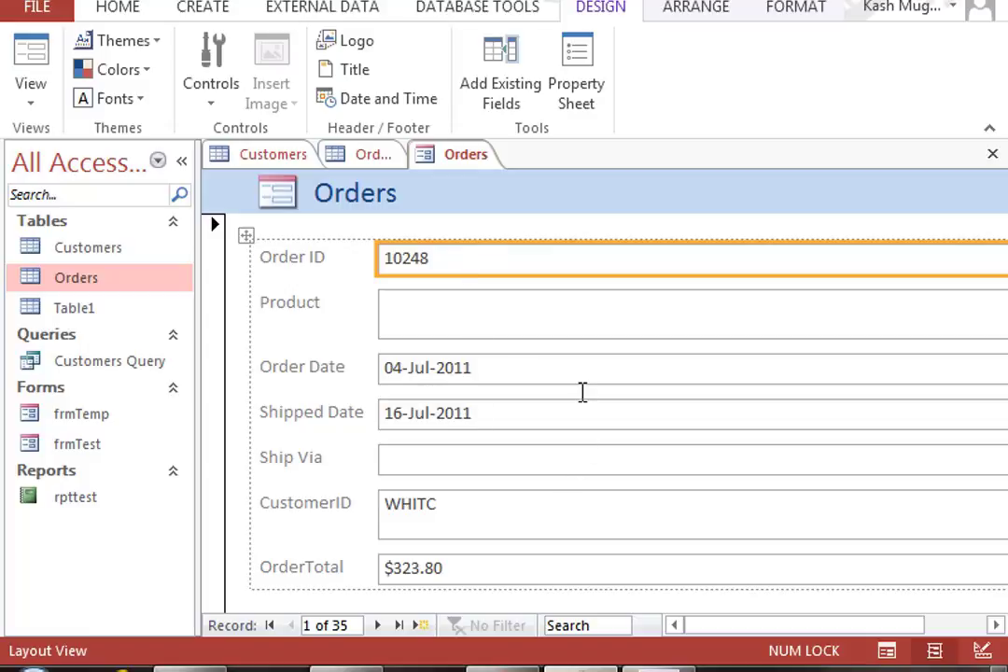
Examine the CustomerID and OrderTotal fields of the new form and browse its records through to the last one.
left_click(516, 496)
left_click(522, 566)
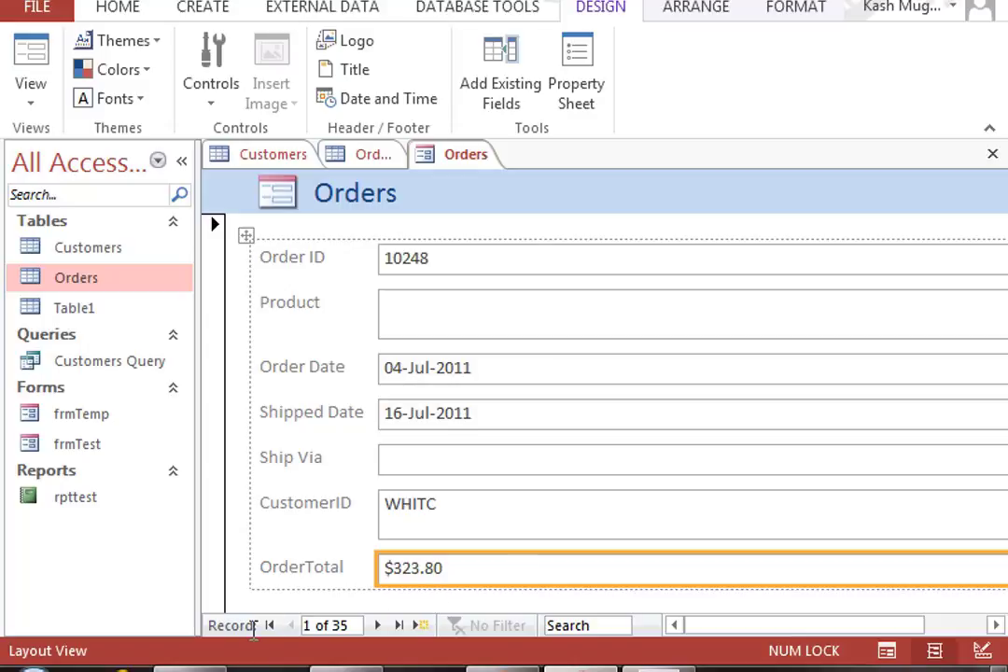
left_click(378, 625)
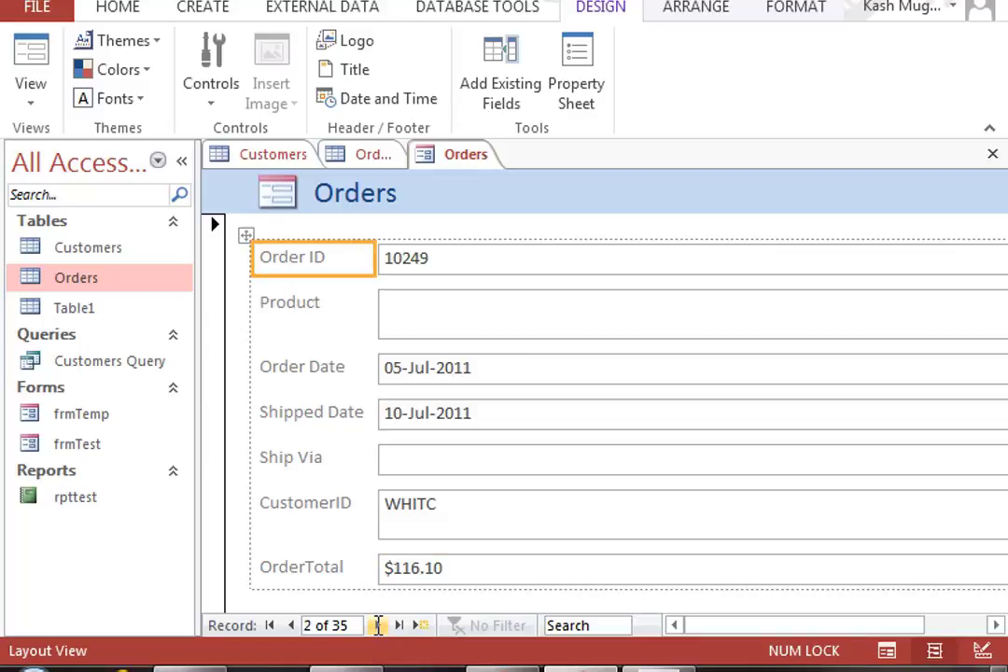
left_click(378, 626)
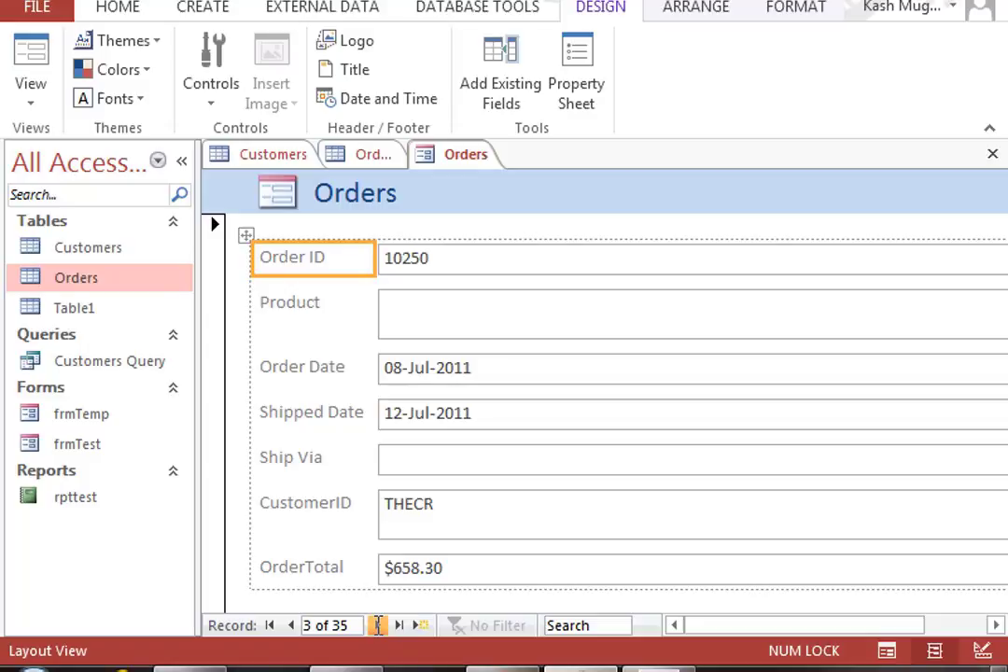
left_click(378, 625)
left_click(378, 625)
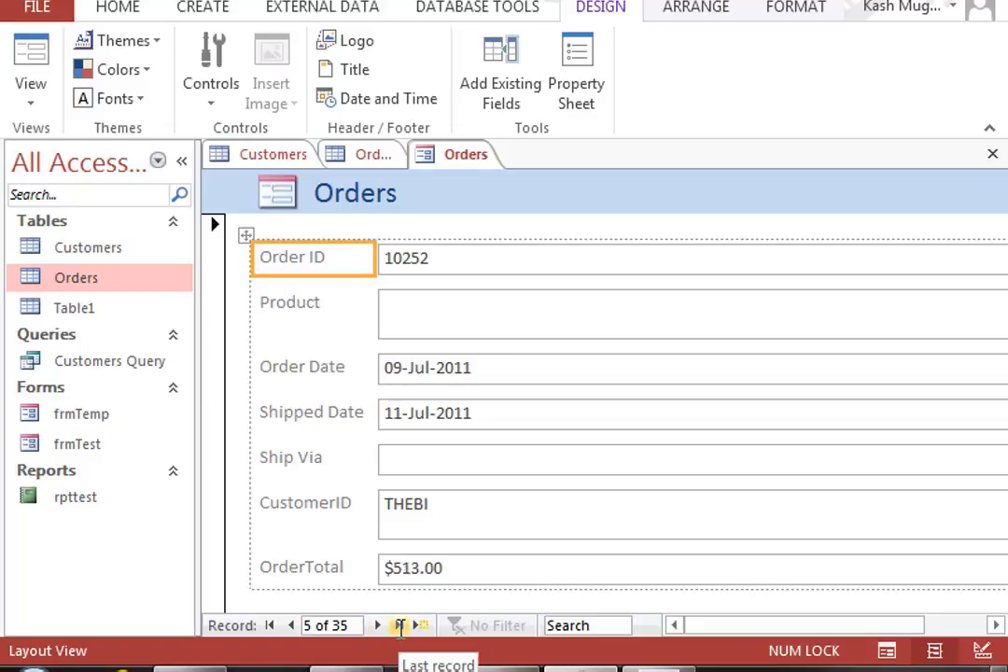
left_click(398, 625)
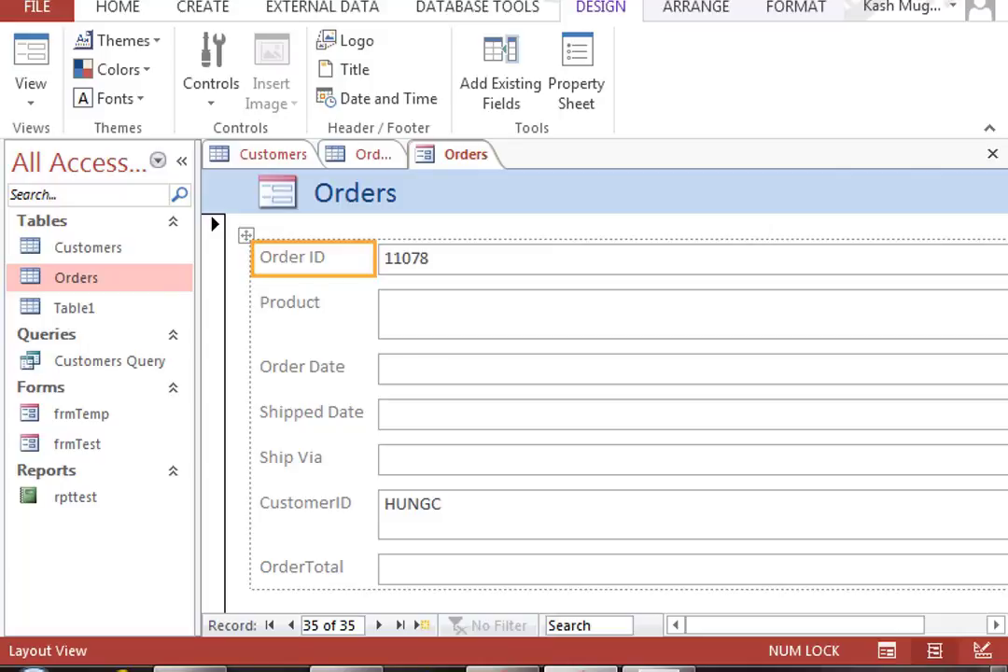
Save the new form as frmOrders and close it.
key("ctrl+s")
left_click(575, 214)
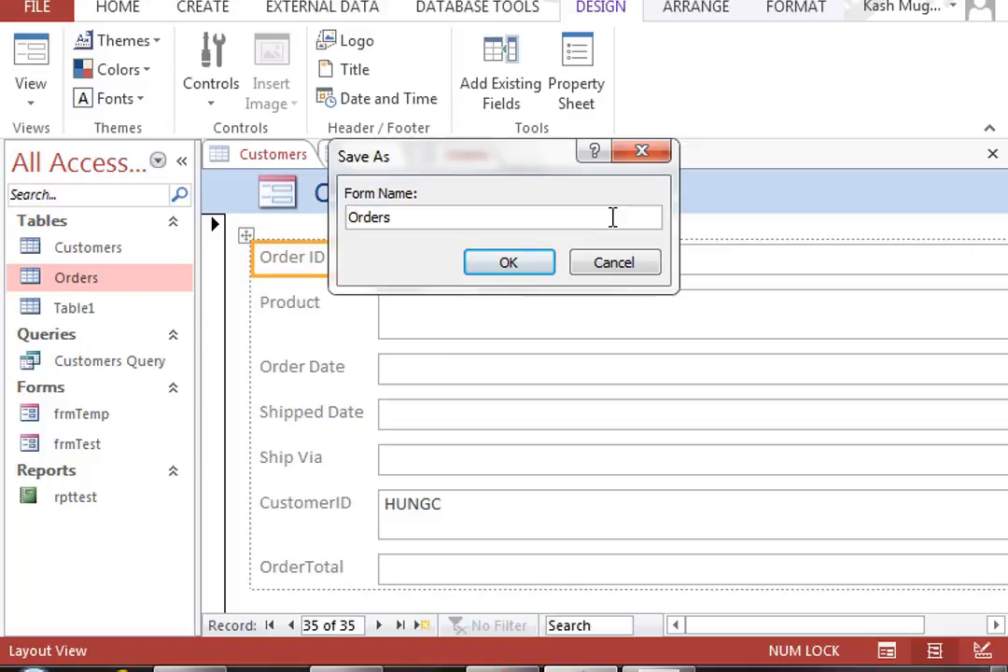
key("Home")
type("frm")
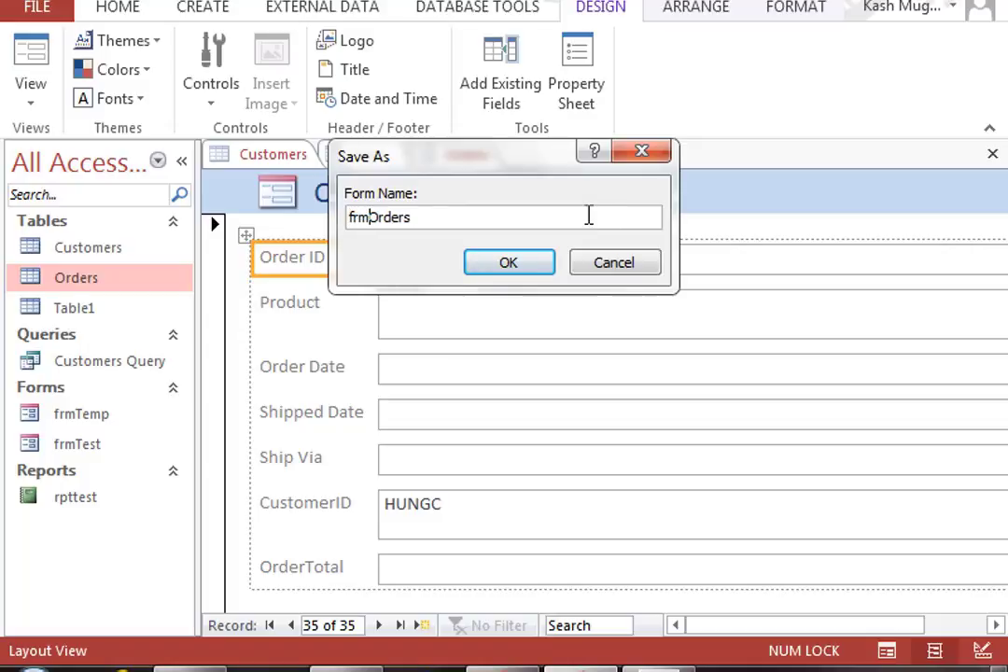
left_click(546, 259)
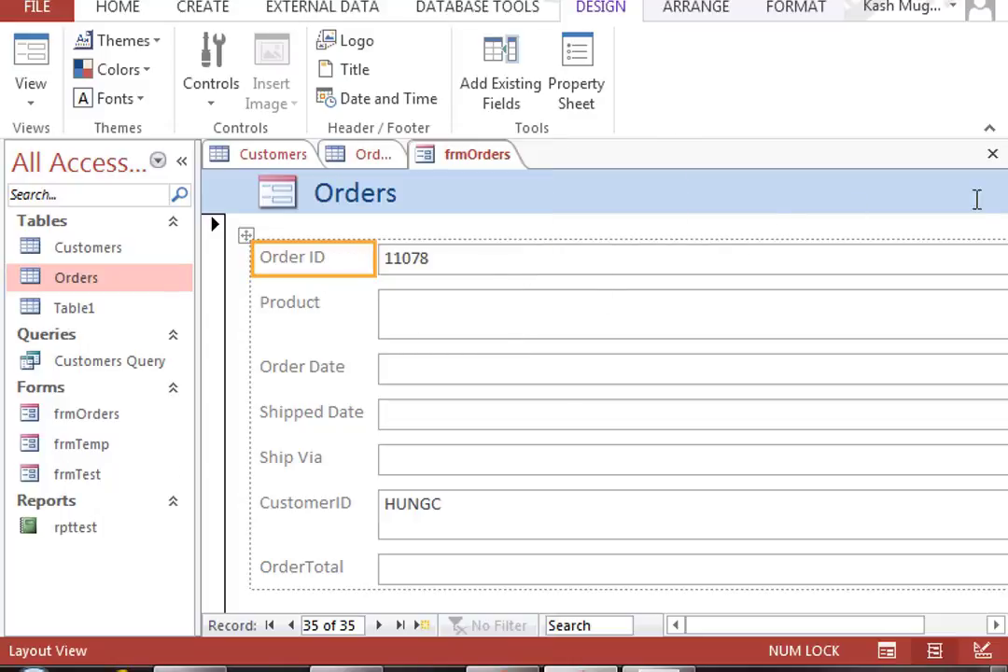
left_click(992, 154)
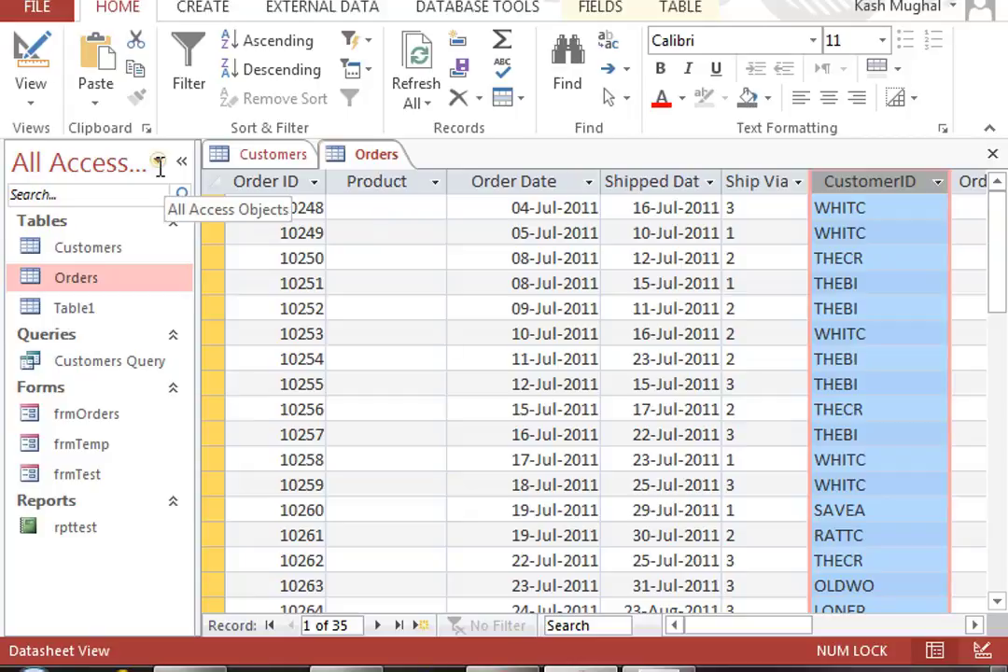
Filter the object list to show only tables and restore it to all Access objects.
left_click(159, 162)
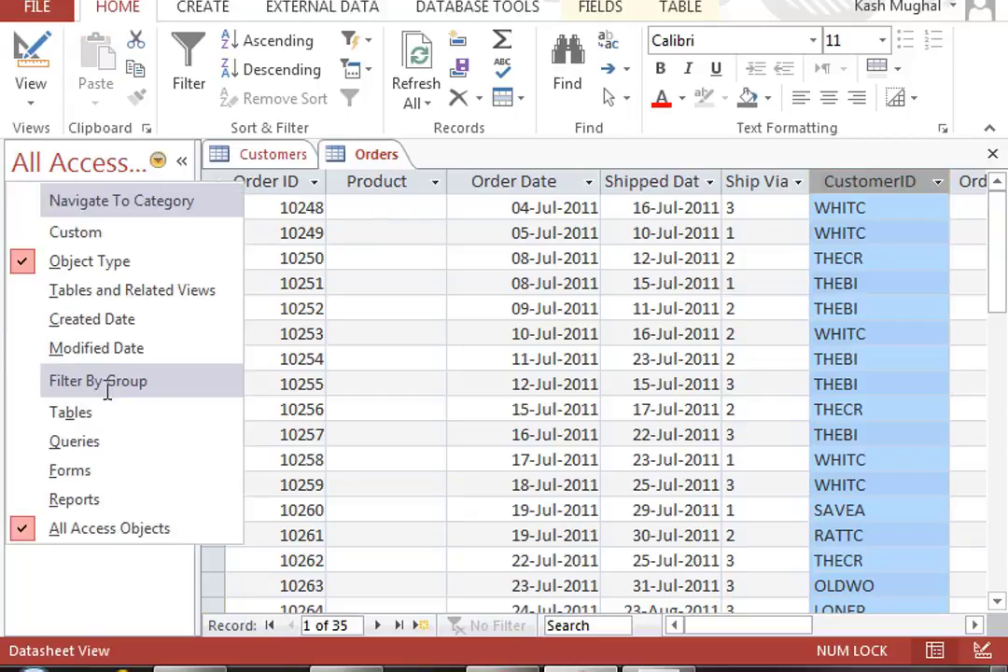
left_click(84, 415)
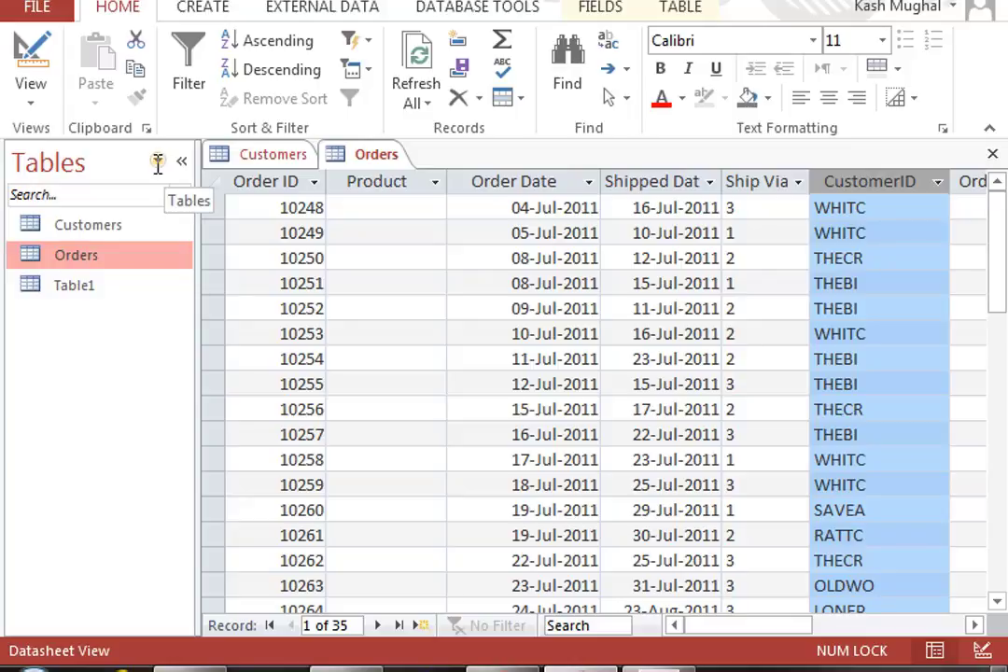
left_click(158, 162)
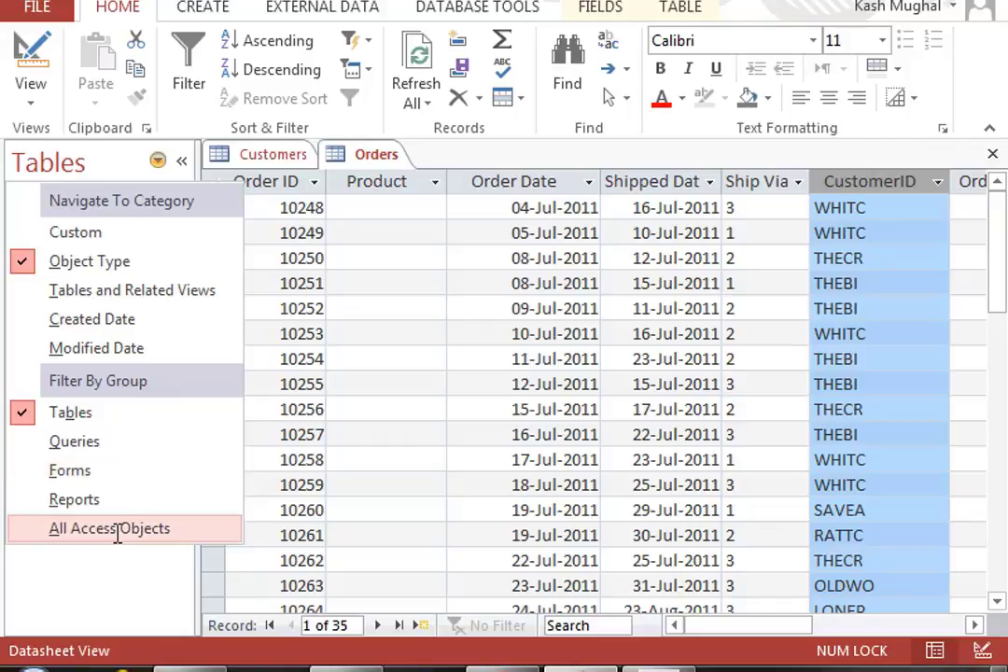
left_click(116, 528)
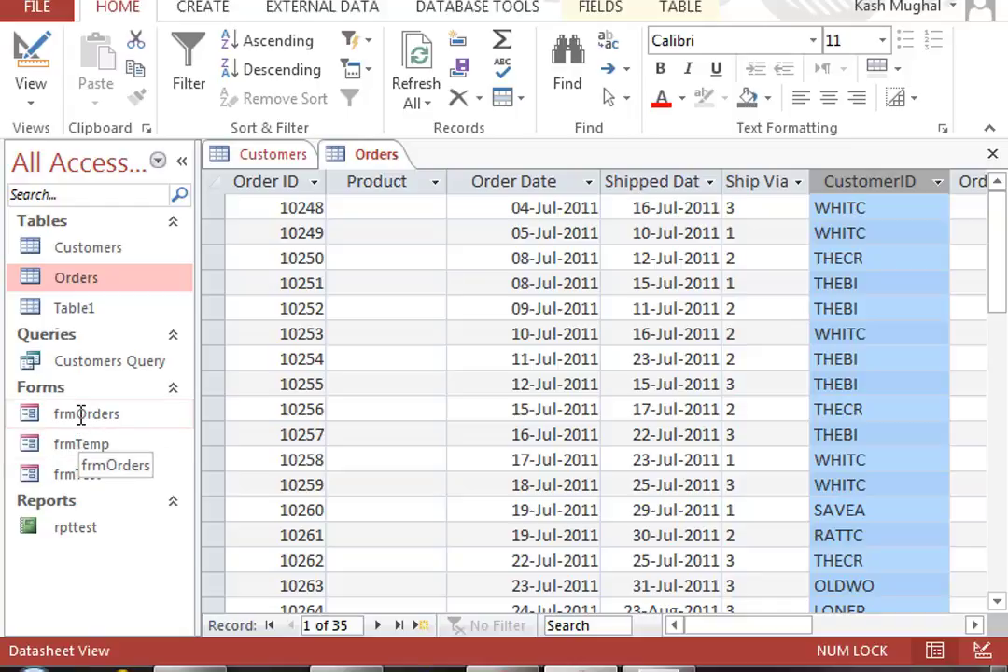
Open the frmOrders form in Form View and browse forward to its fourth record.
double_click(81, 415)
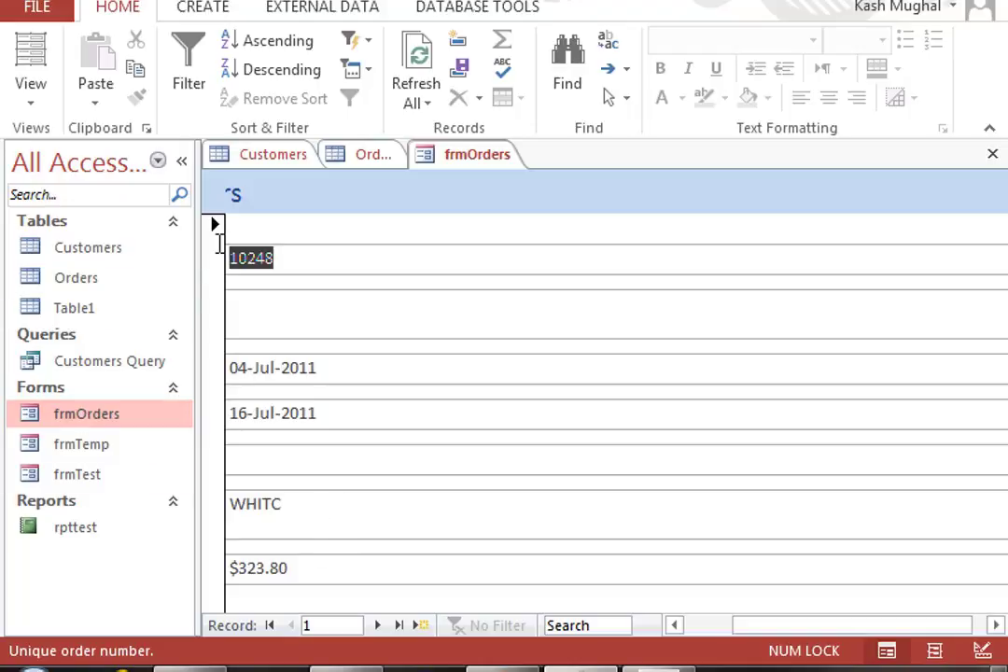
left_click(215, 224)
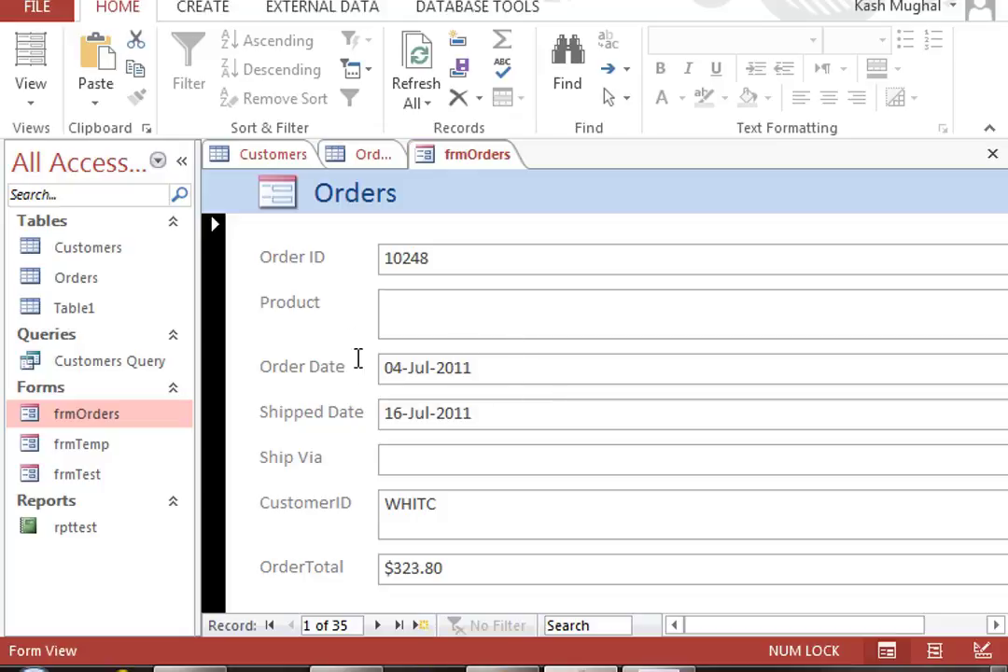
left_click(376, 625)
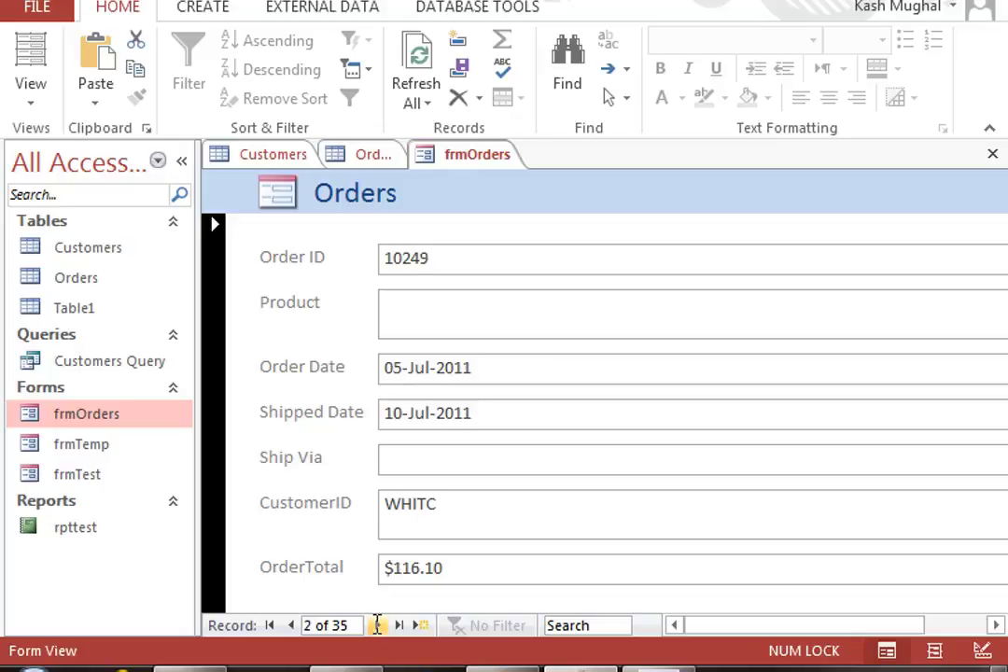
left_click(376, 625)
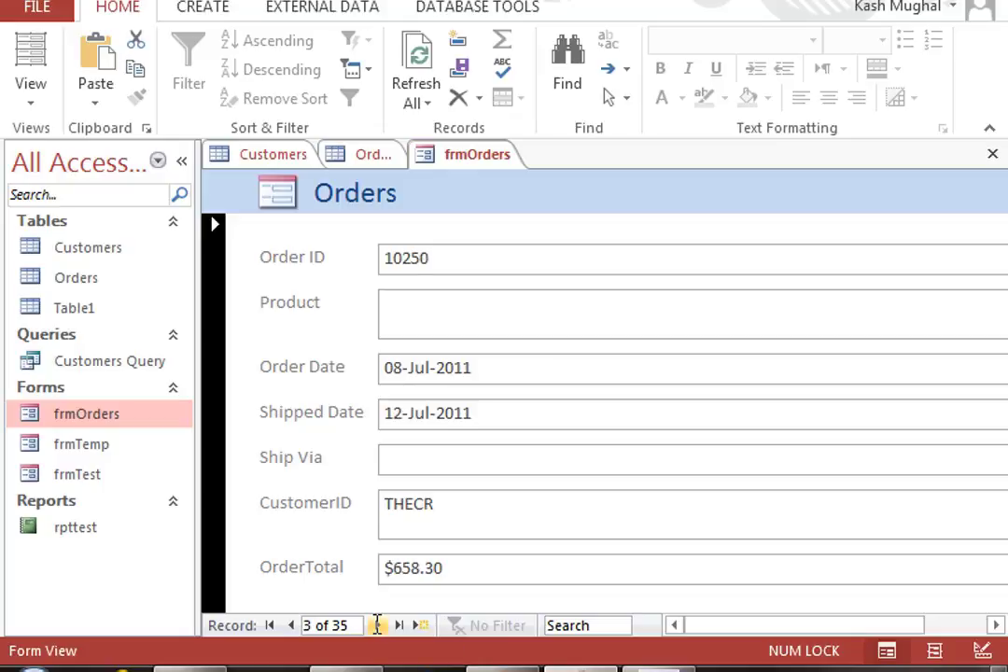
left_click(376, 625)
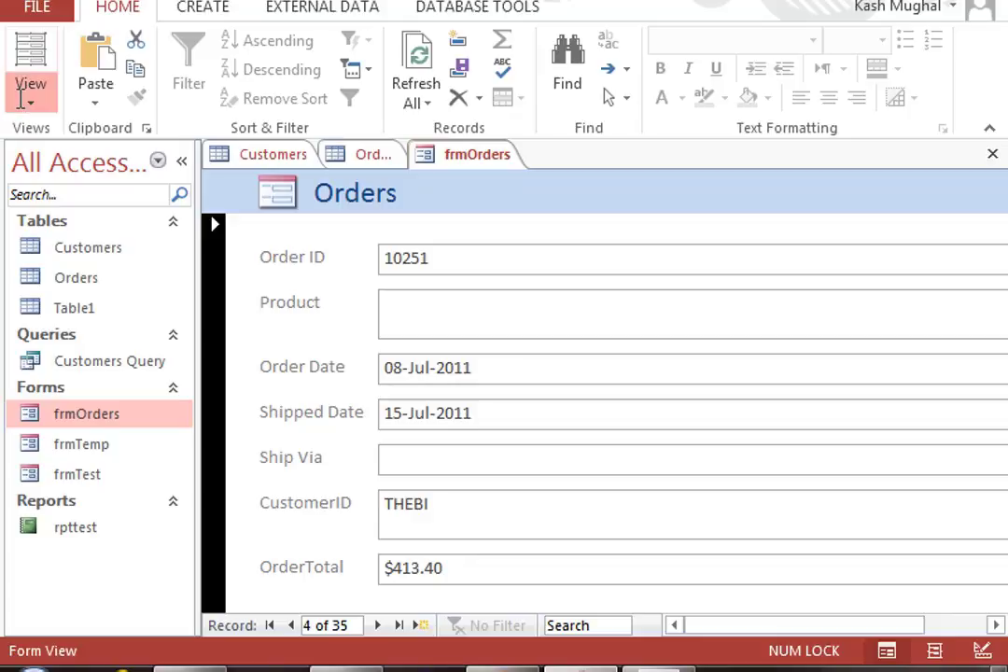
Open the frmOrders form in Design View.
left_click(30, 89)
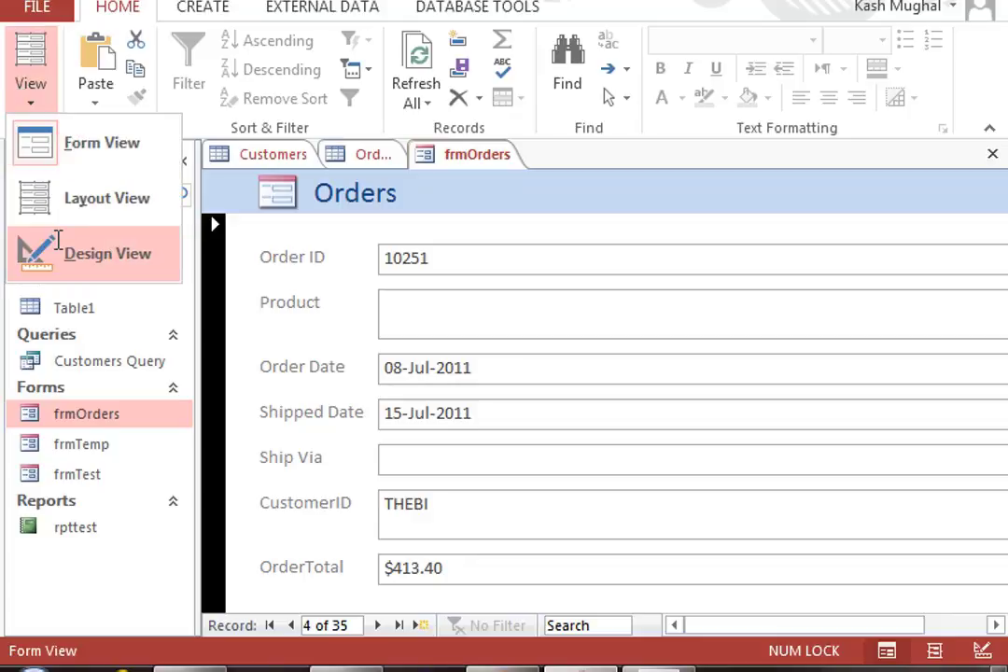
right_click(465, 158)
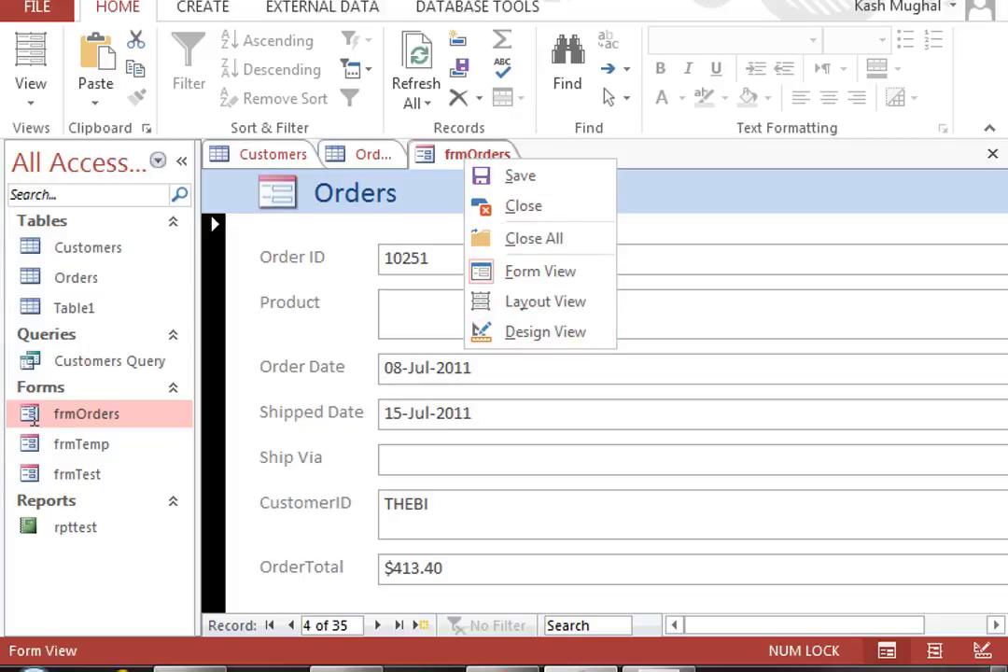
right_click(62, 422)
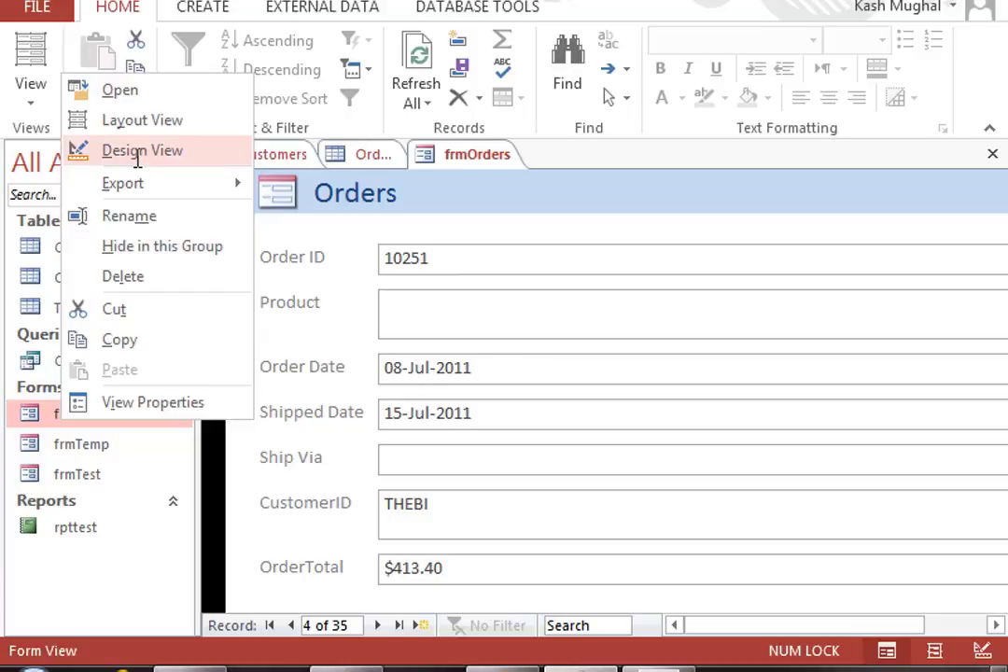
left_click(137, 153)
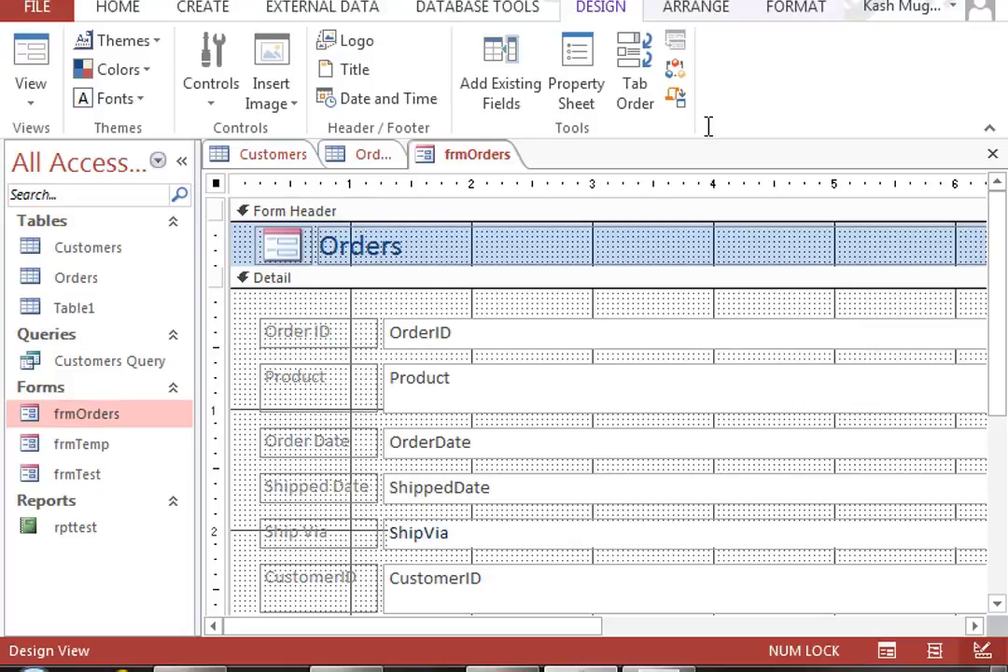
Delete the Product label and its text box from the form's Detail section.
left_click_drag(996, 362, 1002, 393)
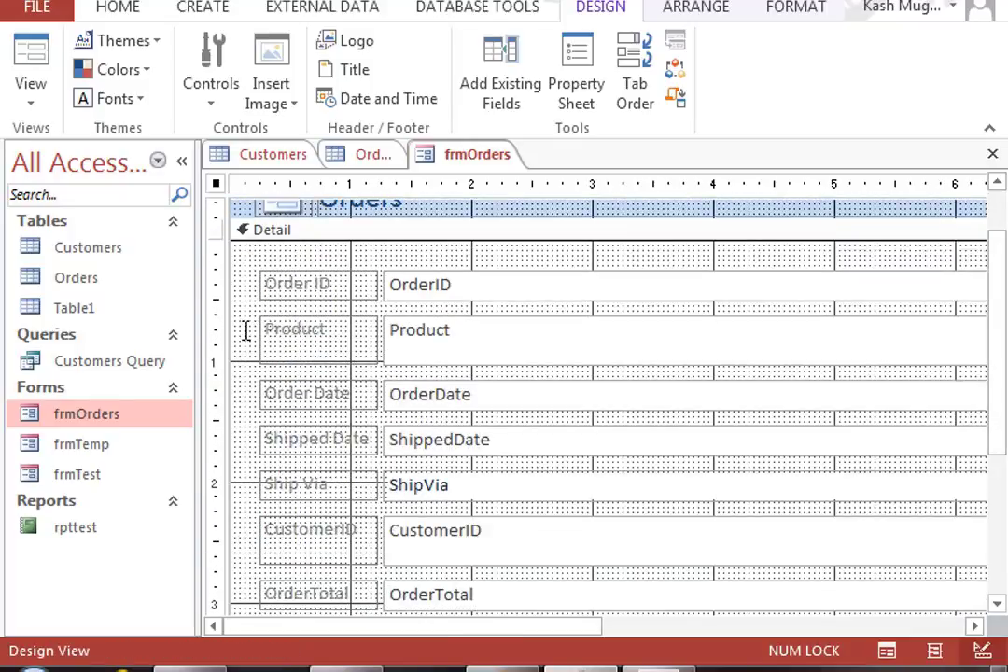
left_click(304, 353)
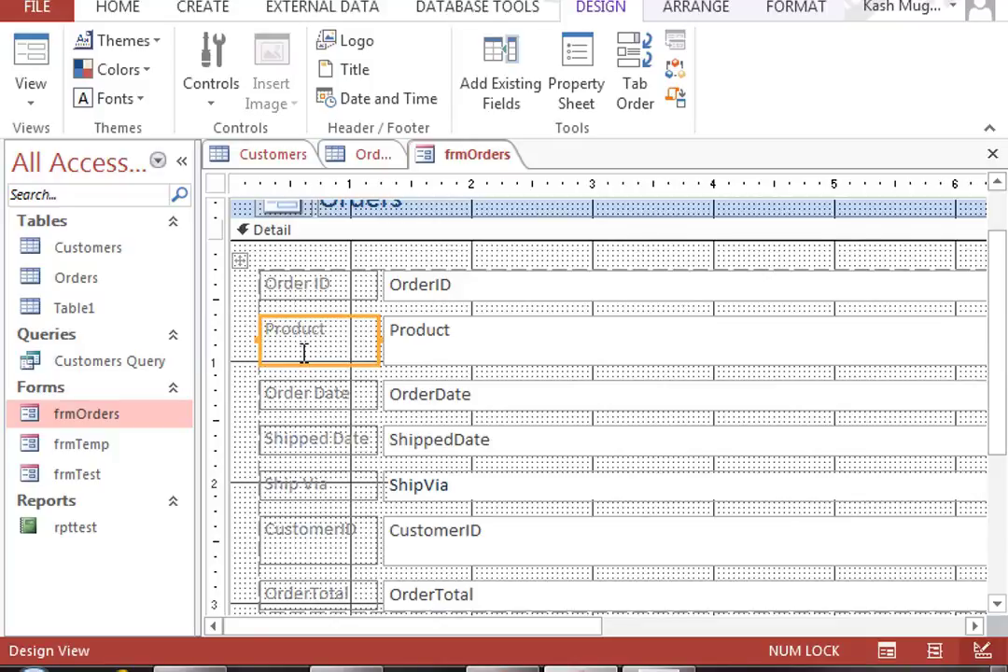
left_click(251, 347)
left_click(240, 351)
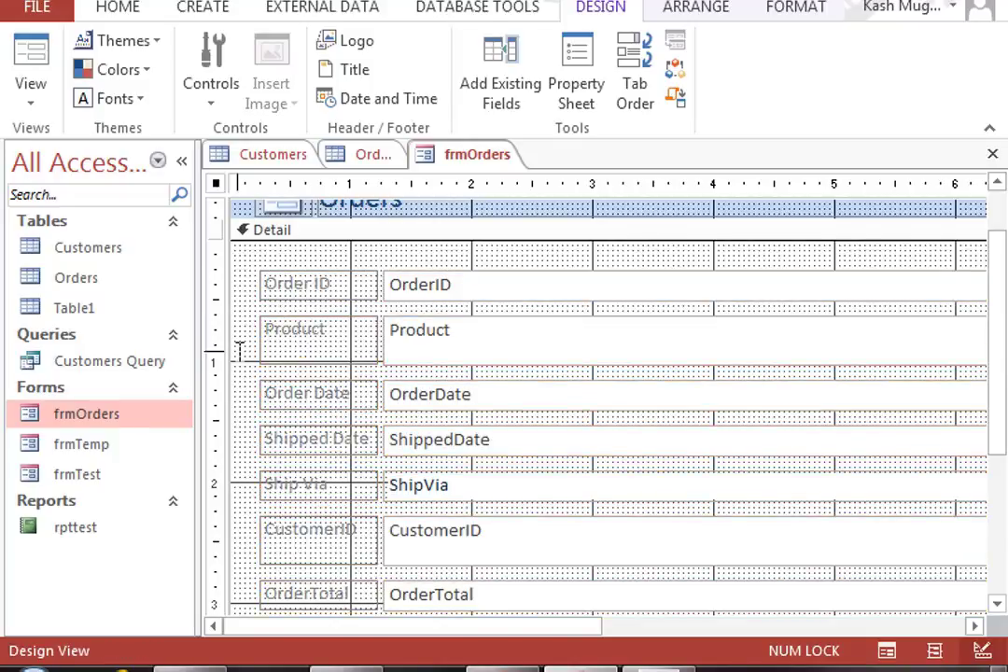
left_click(327, 337)
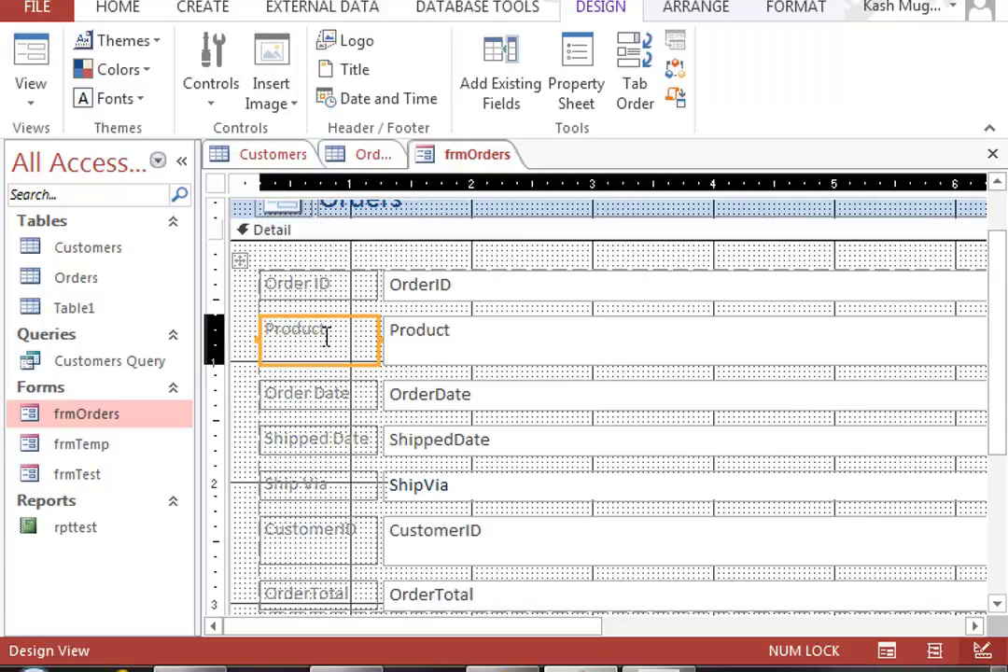
left_click(496, 351, "shift")
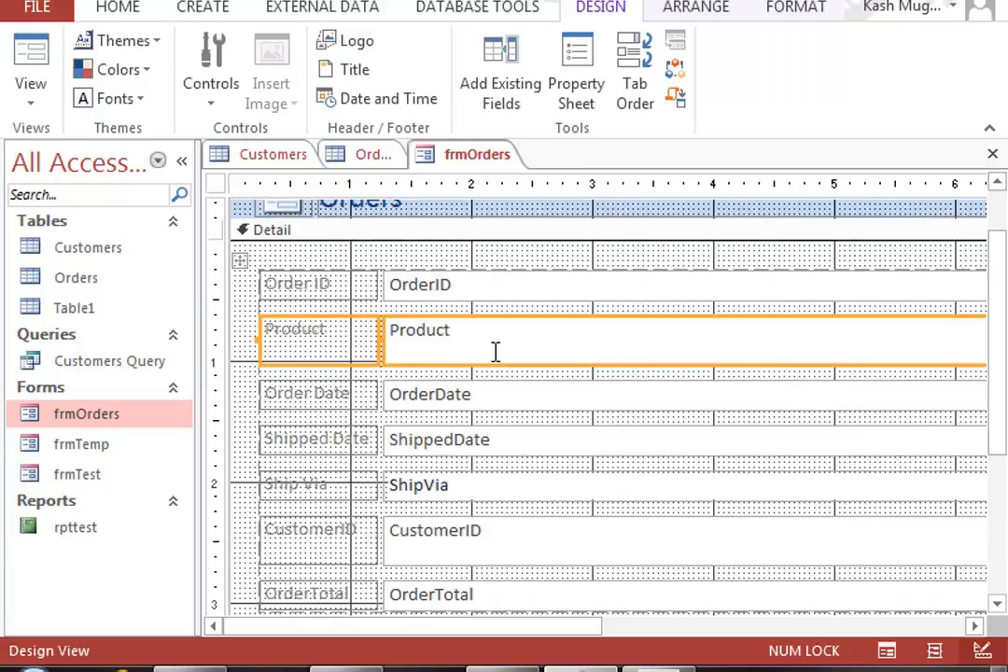
key("Delete")
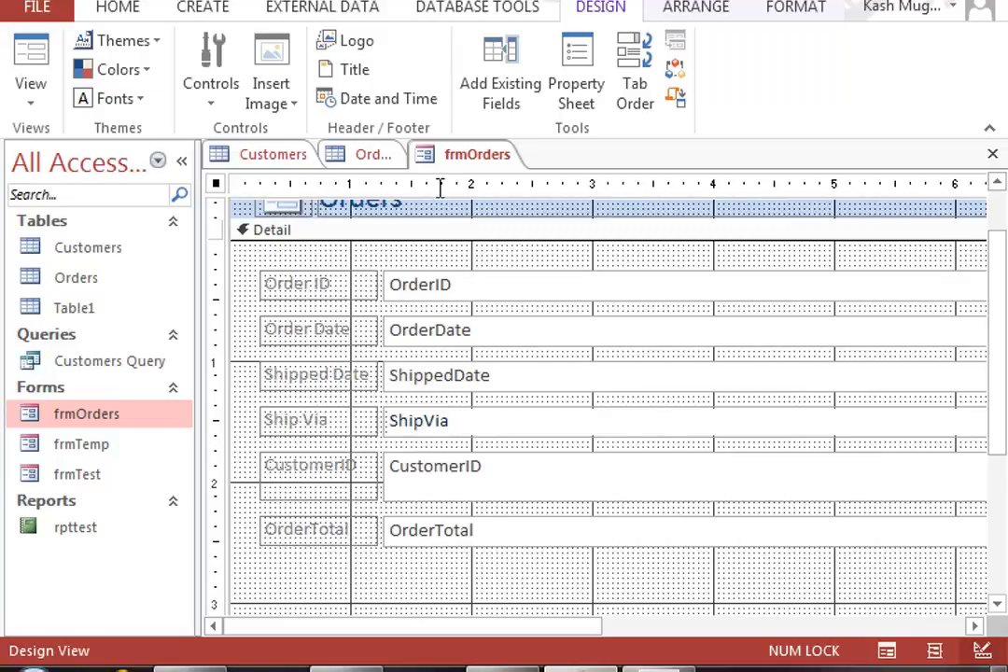
Display frmOrders in Form View and browse forward to its eighth record.
right_click(448, 160)
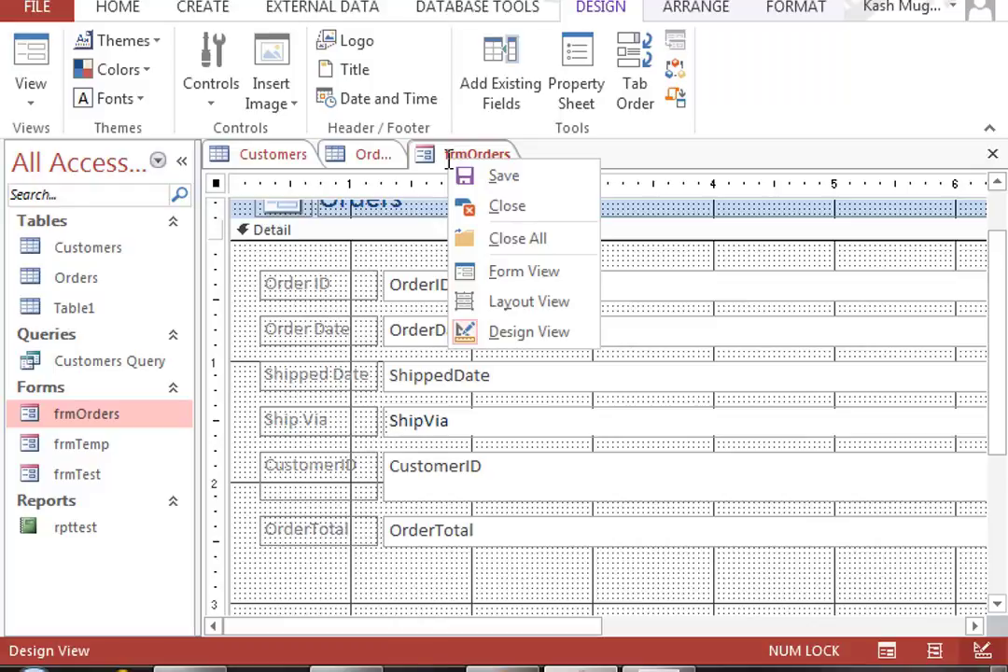
left_click(547, 302)
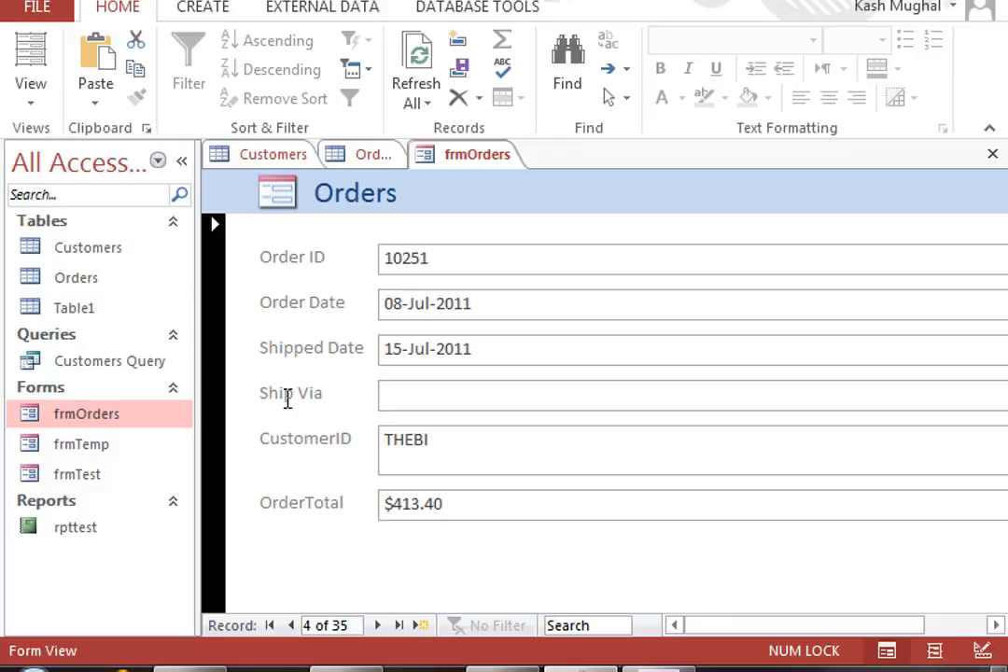
left_click(378, 624)
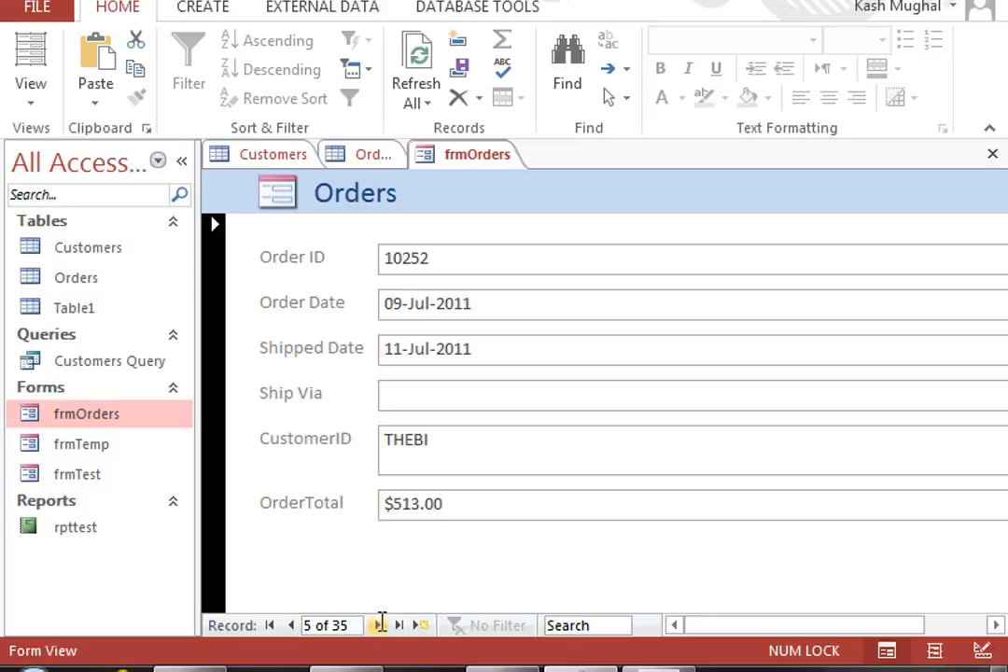
left_click(378, 624)
left_click(378, 624)
left_click(378, 625)
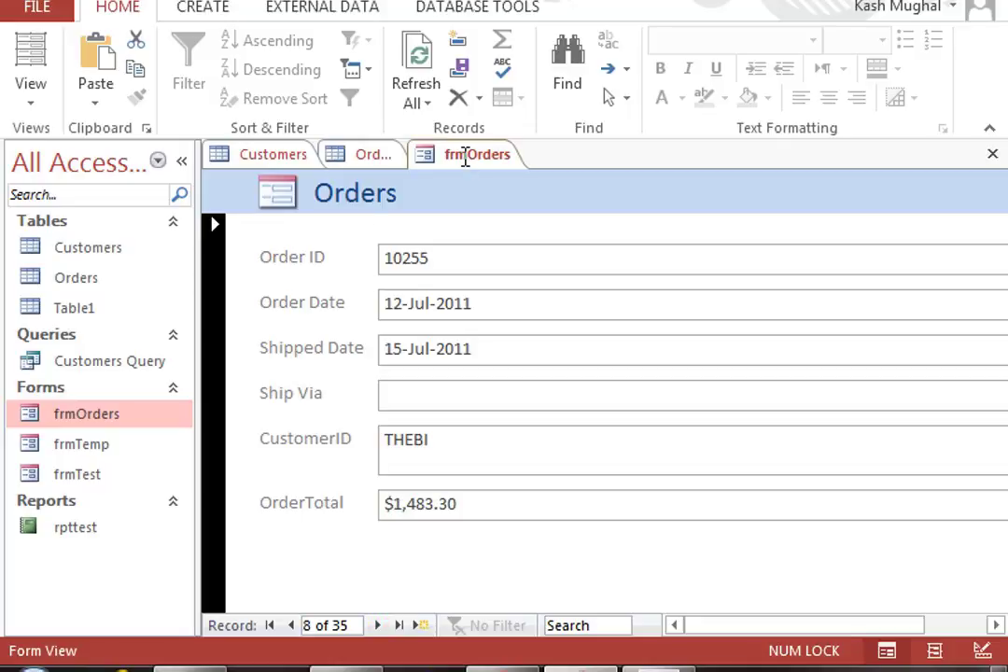
Return frmOrders to Design View and delete the Ship Via label together with its ShipVia text box.
right_click(465, 157)
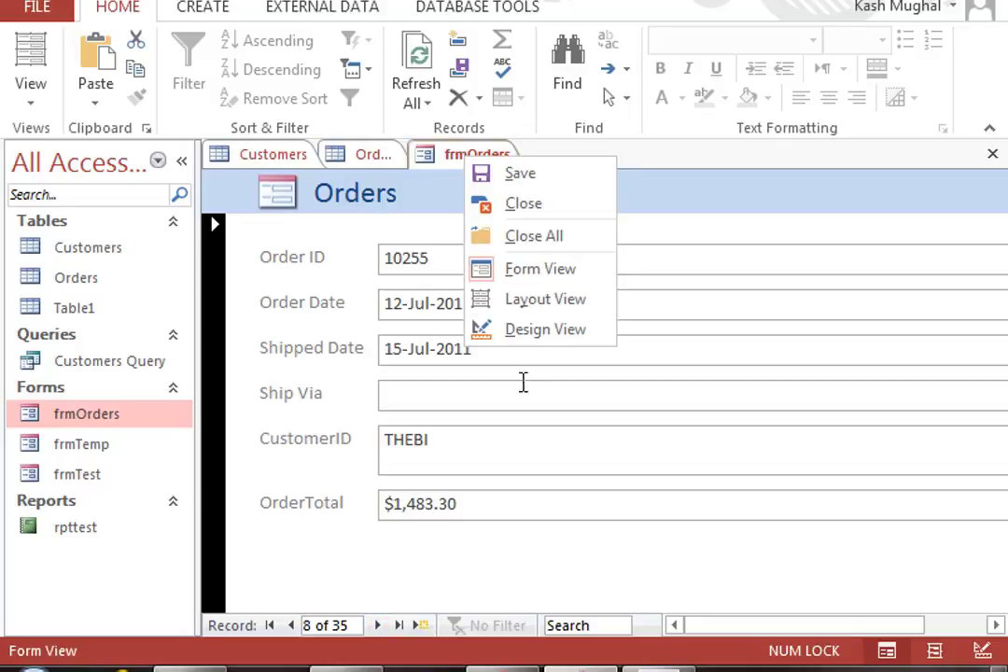
left_click(533, 336)
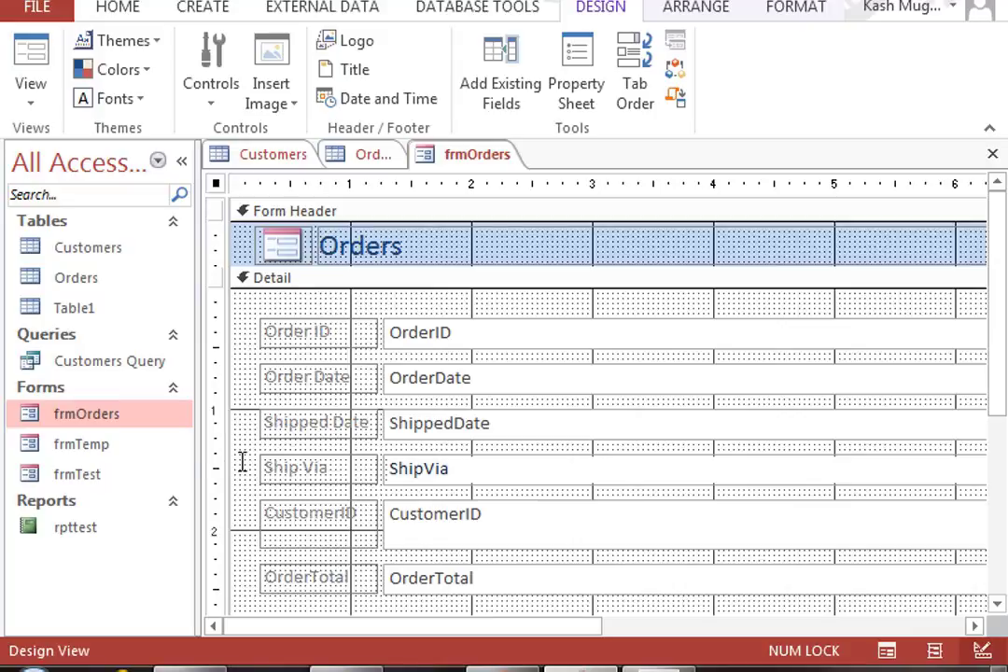
left_click_drag(241, 462, 462, 479)
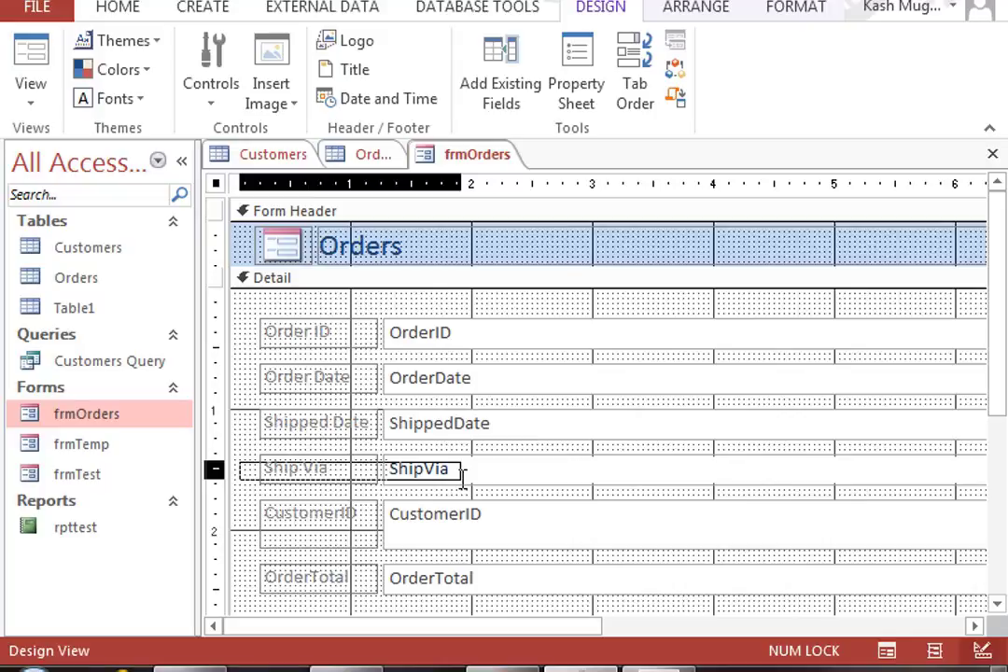
left_click_drag(462, 480, 463, 478)
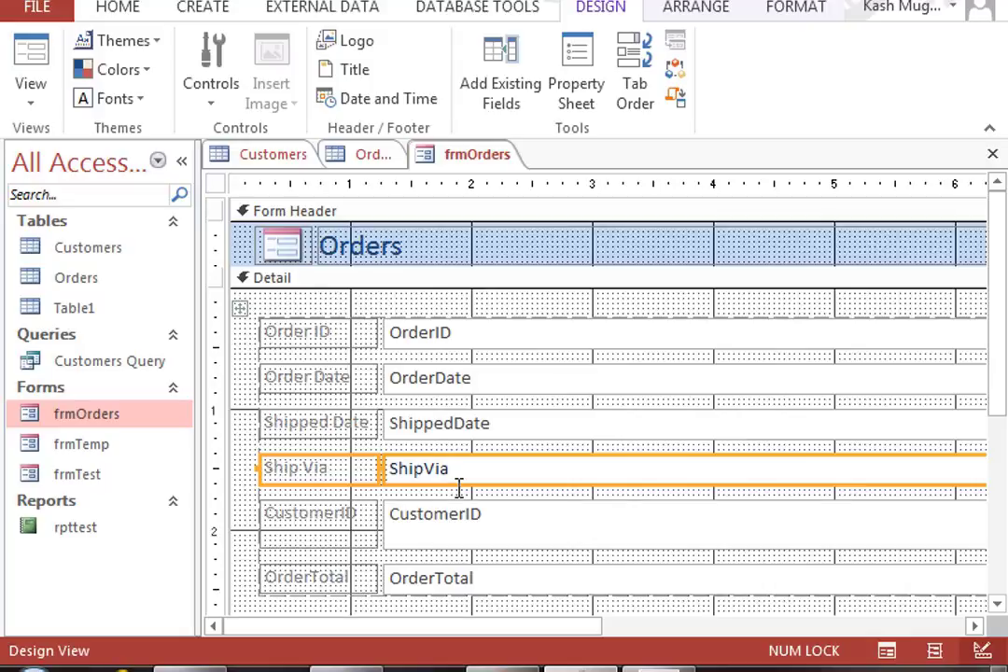
key("Delete")
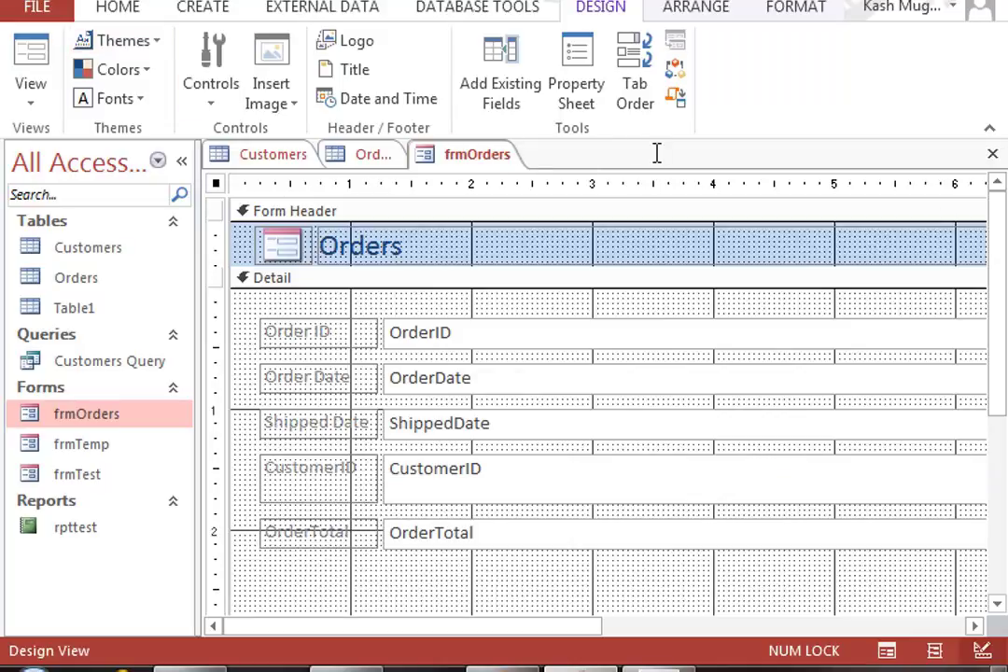
Display frmOrders in Form View, browse forward to its seventh record and close the form.
right_click(475, 160)
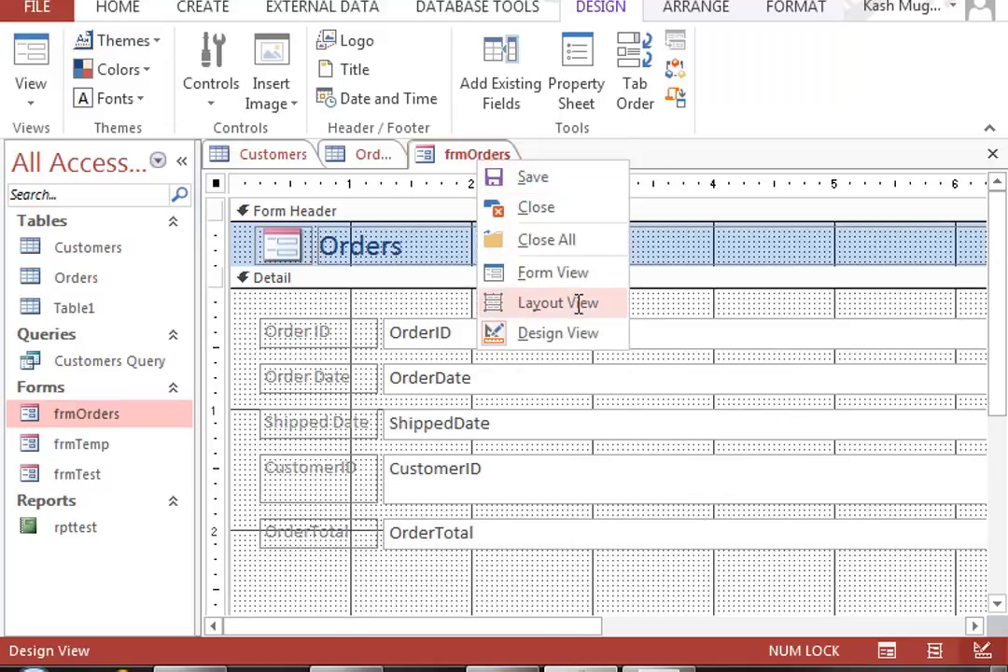
left_click(575, 271)
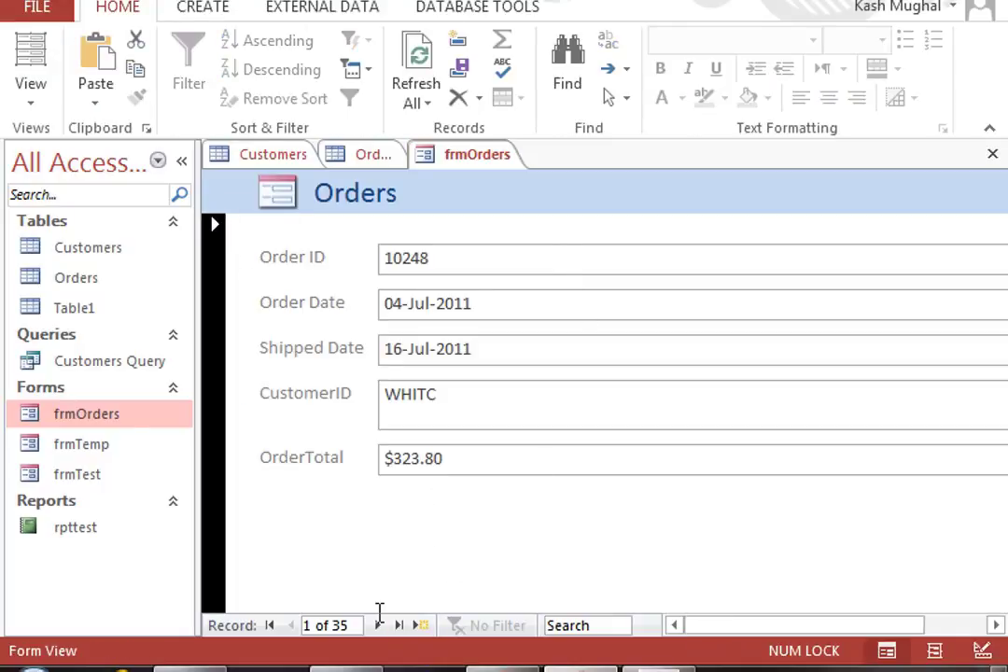
left_click(378, 625)
left_click(378, 625)
left_click(377, 625)
left_click(377, 625)
left_click(378, 625)
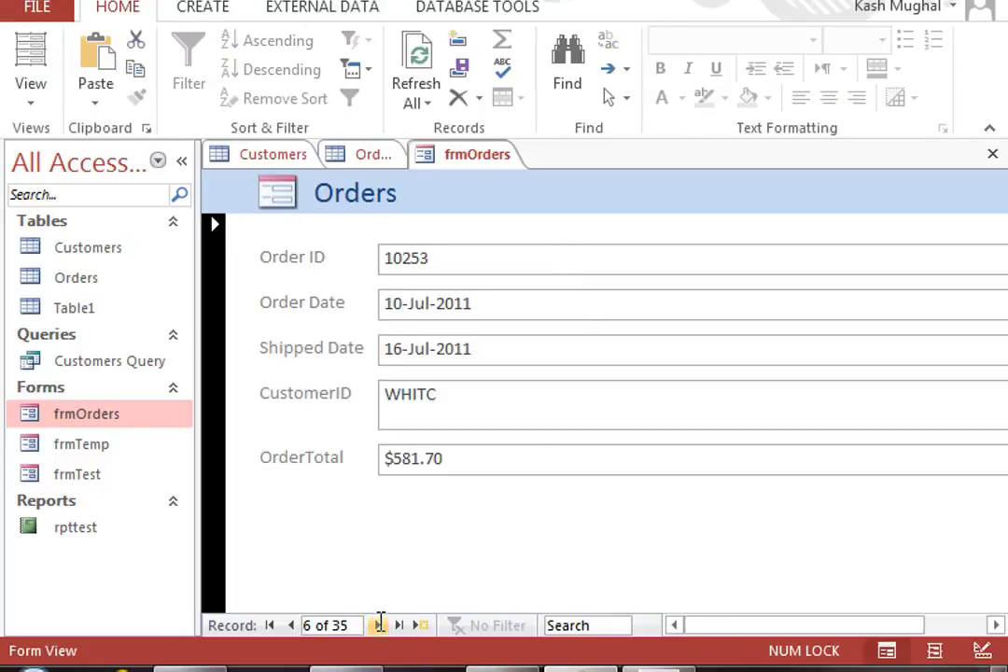
left_click(378, 626)
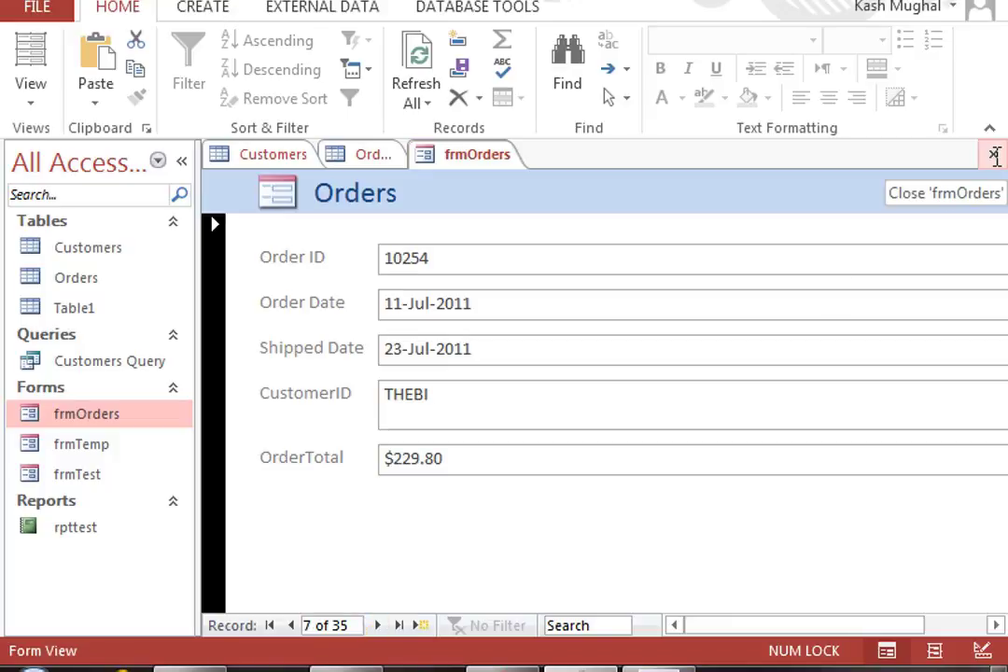
left_click(994, 155)
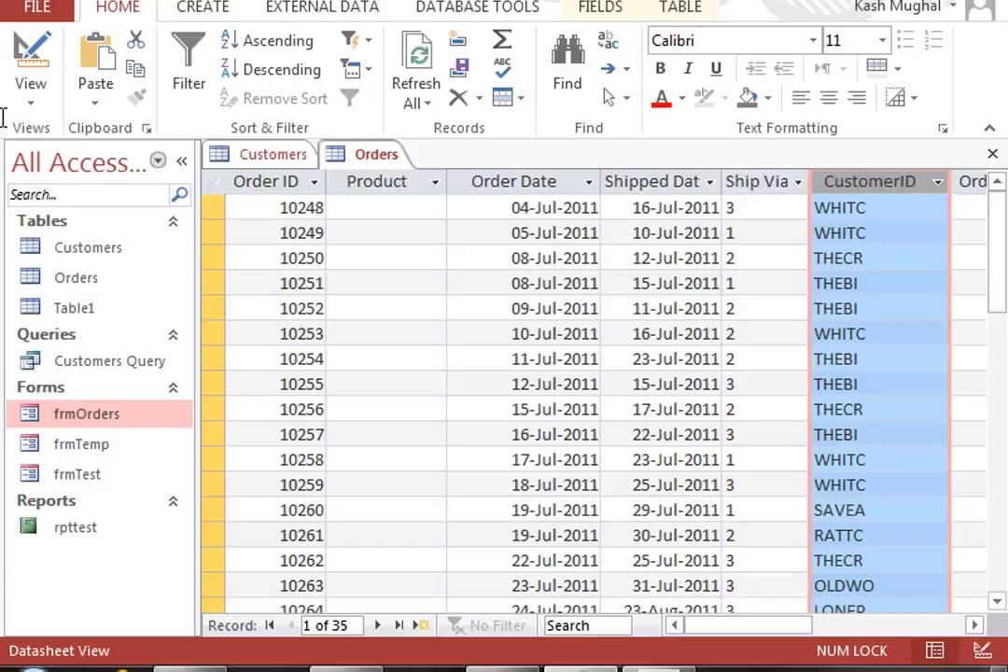
Collapse the Navigation Pane and start the Form Wizard with the Customers table as its source.
left_click(115, 245)
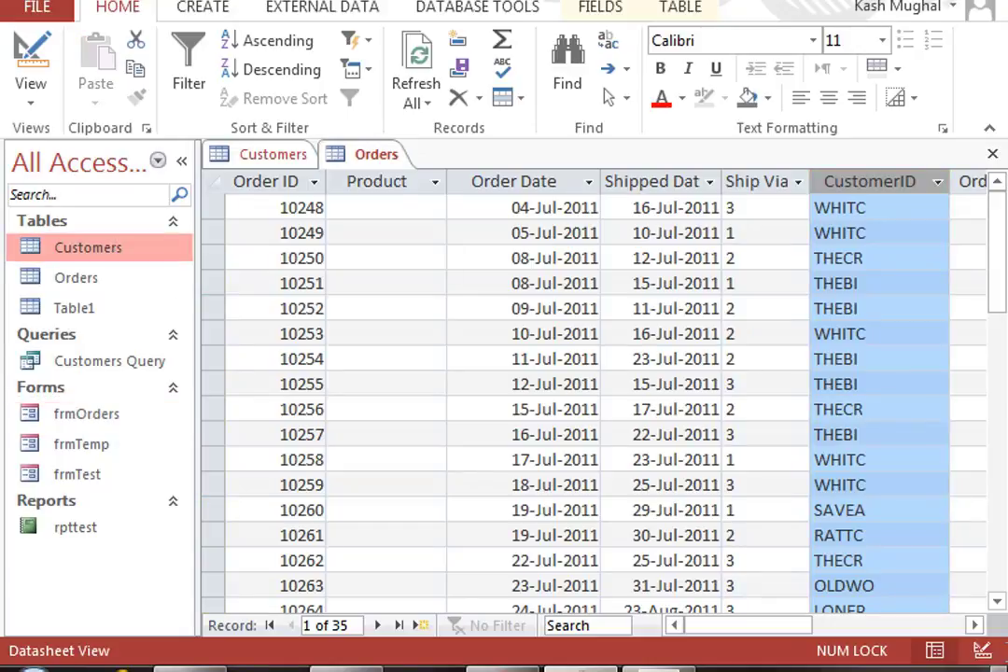
left_click(183, 162)
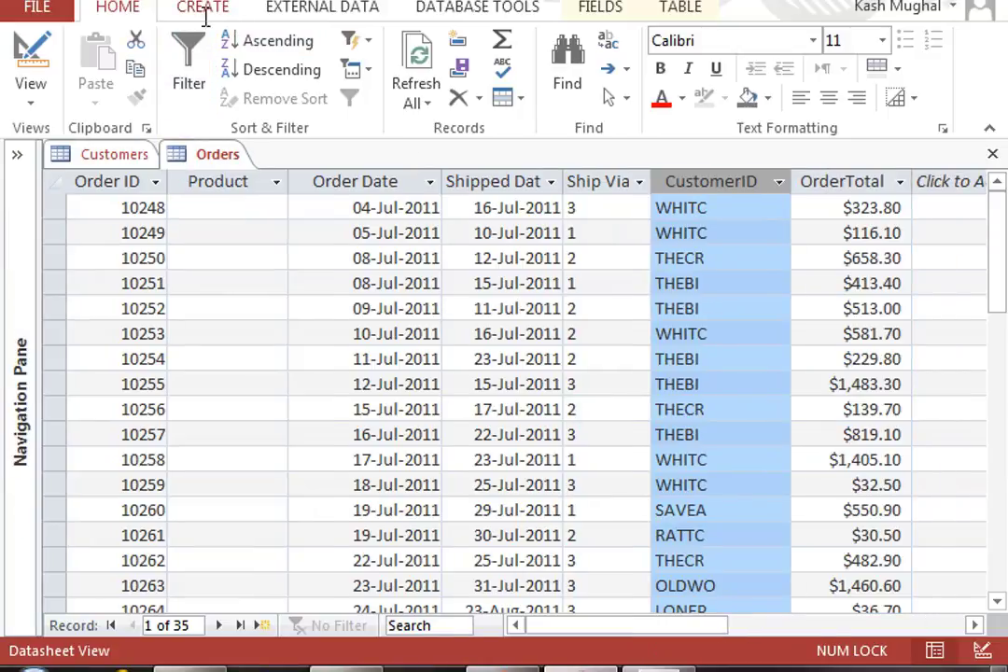
left_click(203, 10)
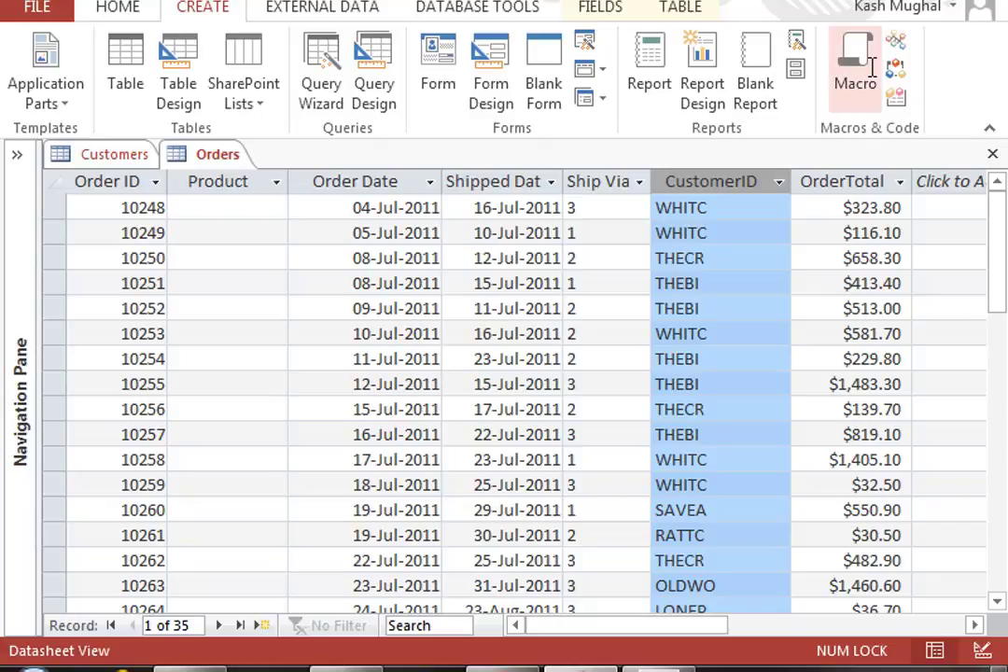
left_click(586, 42)
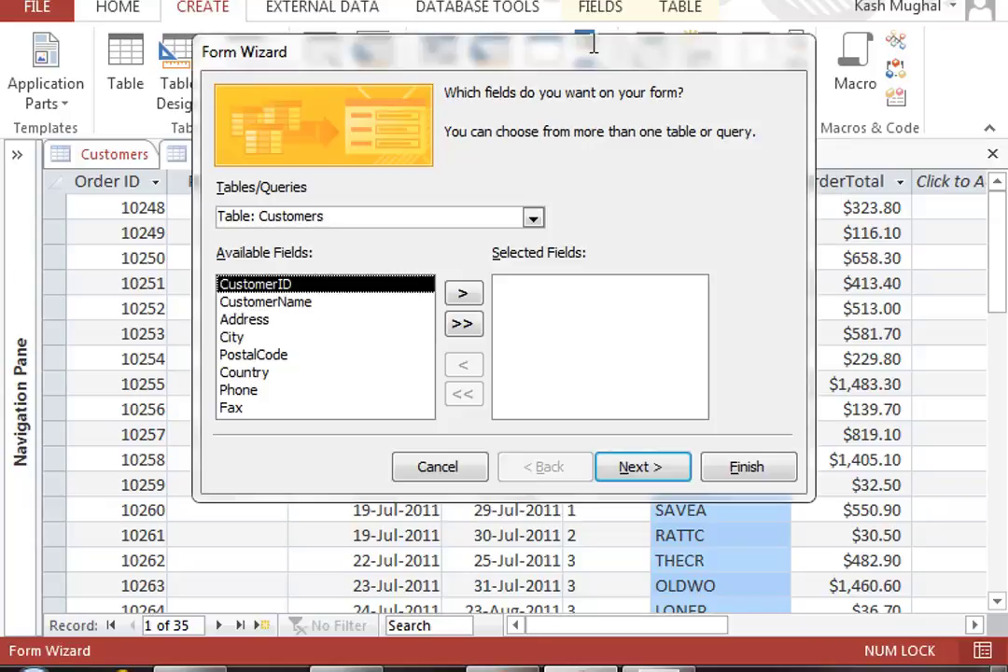
left_click_drag(556, 60, 566, 107)
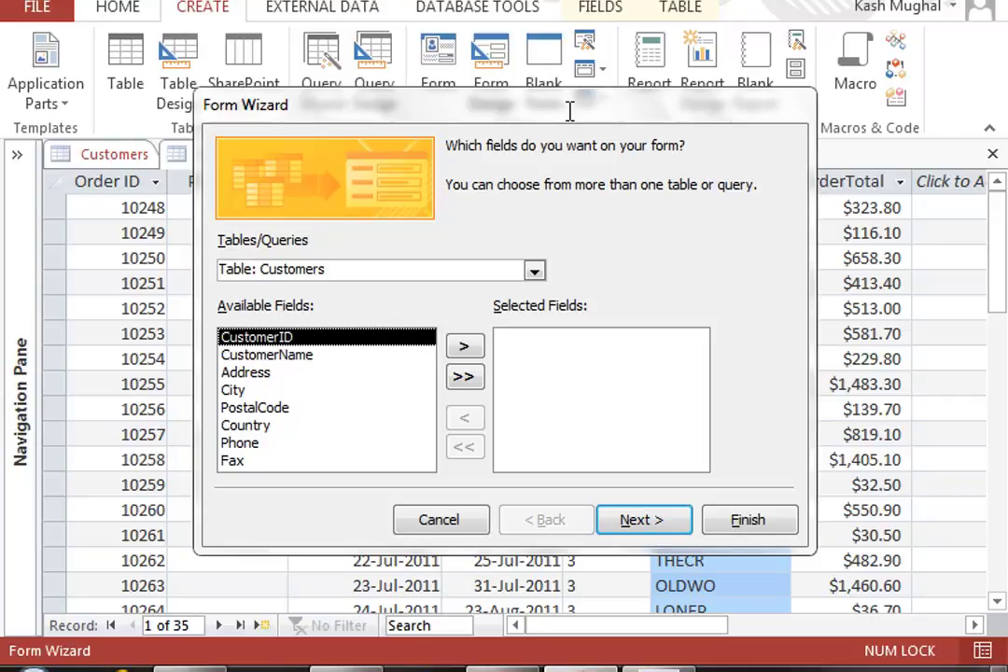
left_click(535, 272)
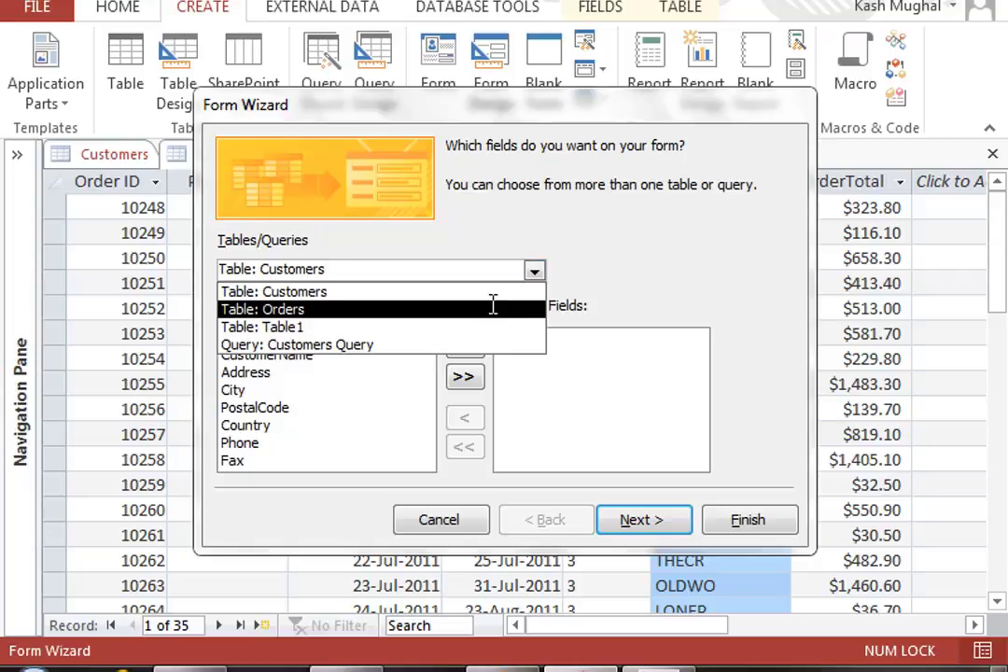
left_click(488, 291)
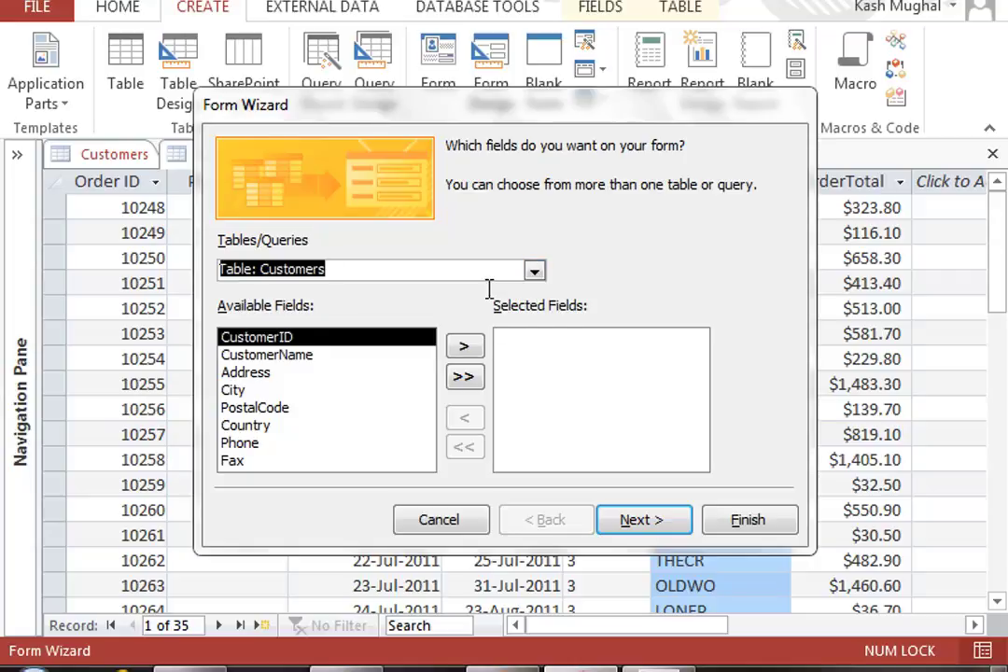
Add the CustomerID, CustomerName, City, Country and Phone fields from the Customers table to the form.
left_click(462, 347)
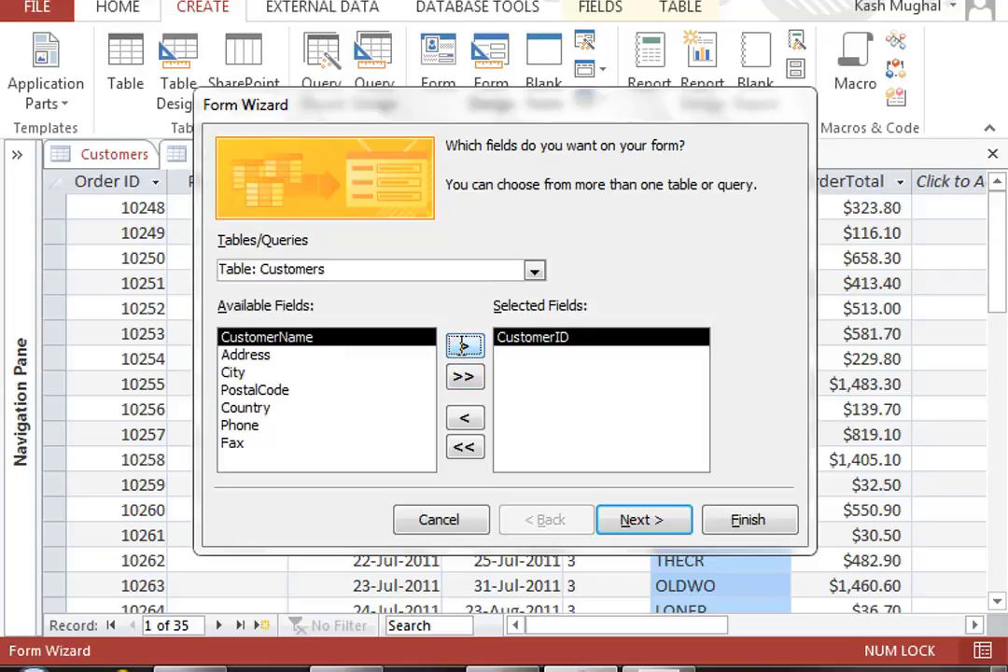
left_click(464, 345)
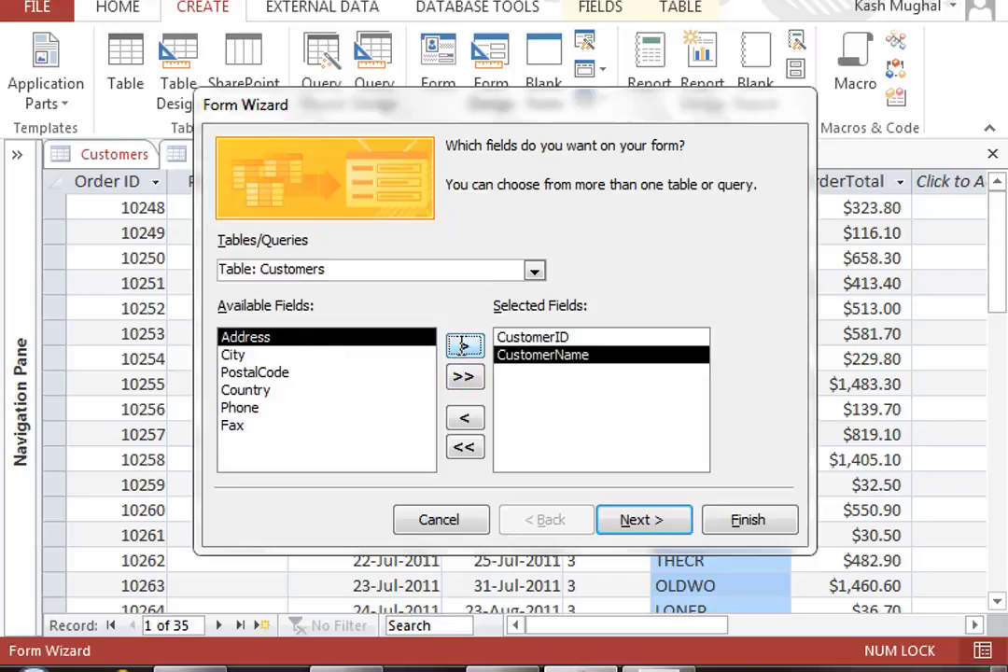
left_click(263, 389)
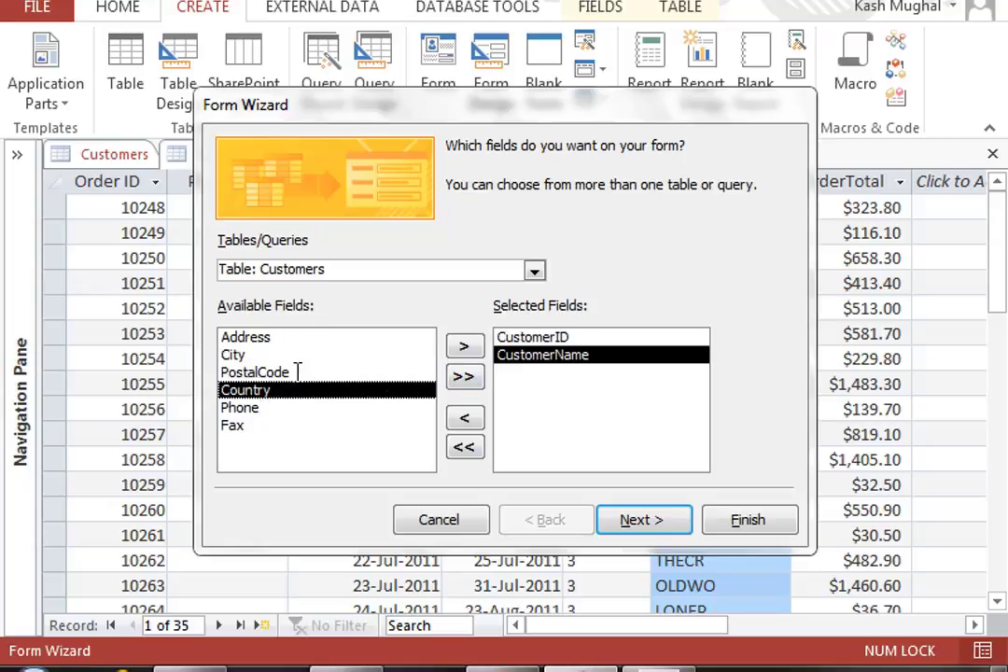
left_click(302, 358)
left_click(464, 345)
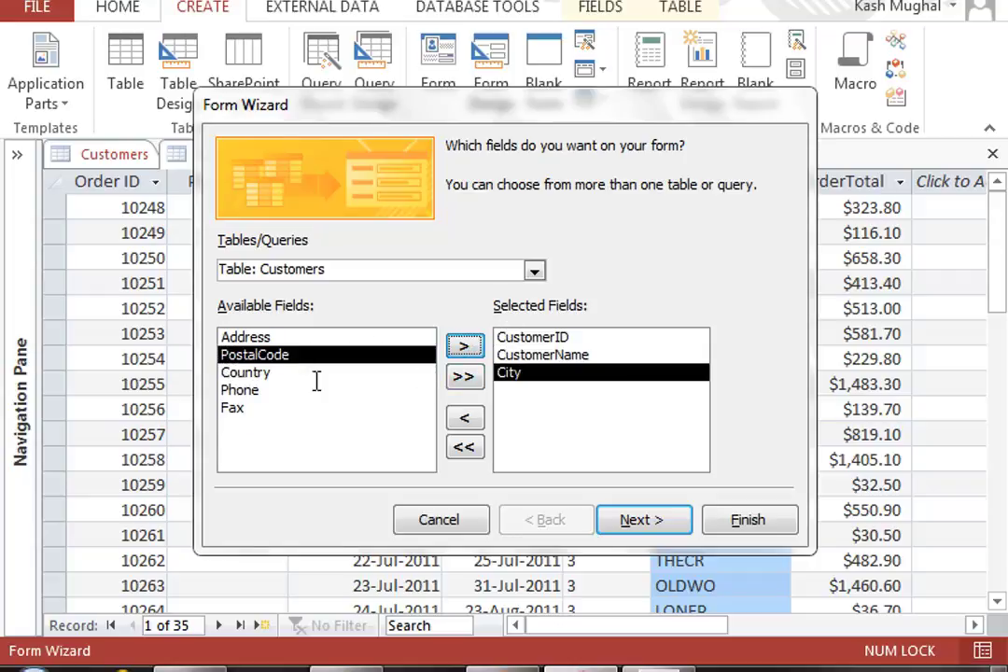
left_click(317, 373)
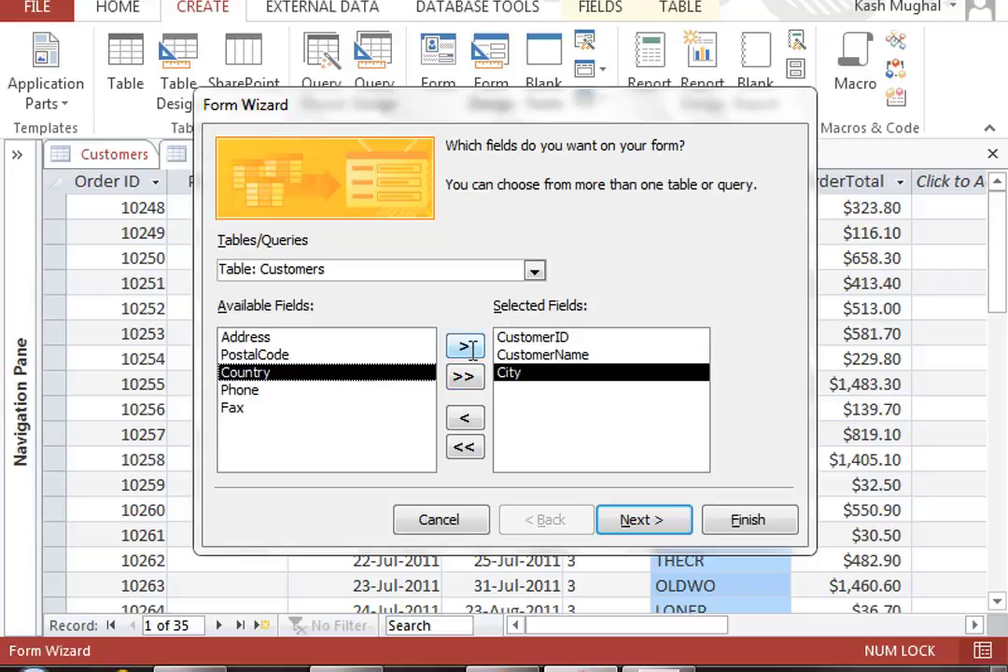
left_click(464, 346)
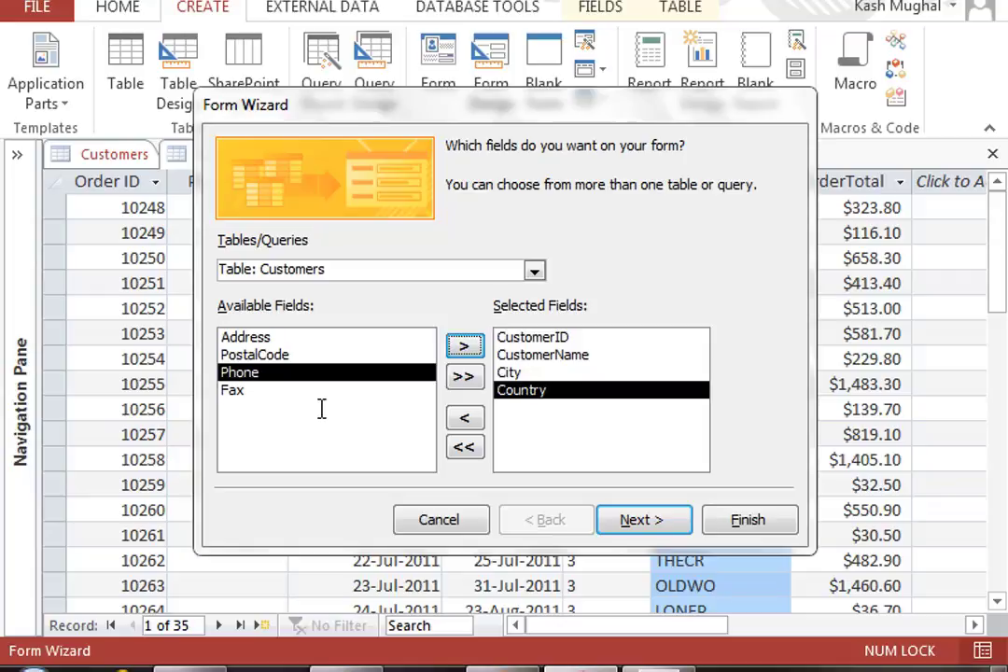
left_click(463, 346)
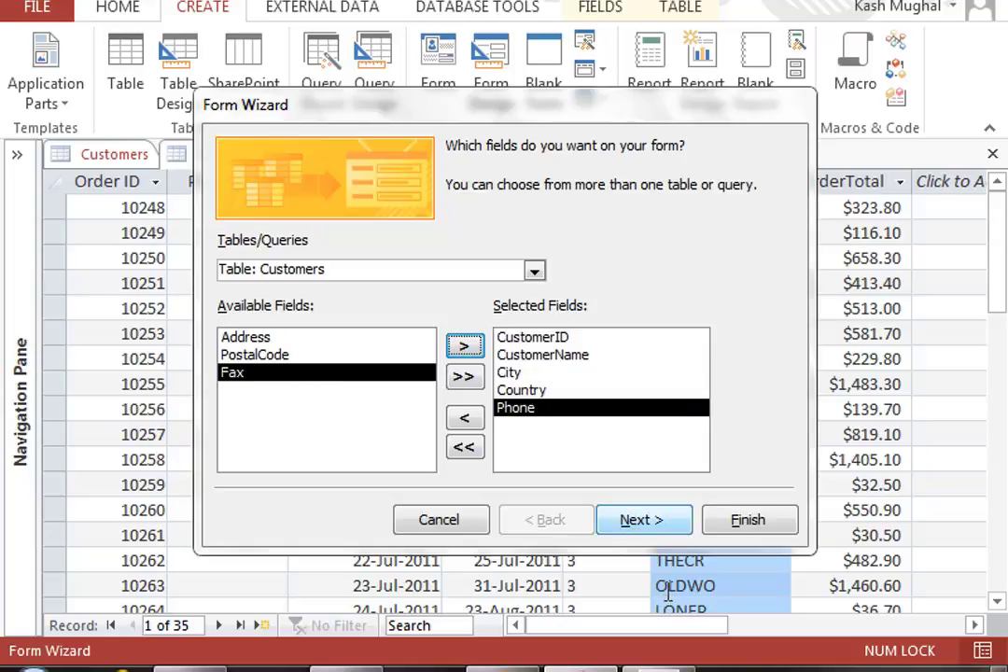
Preview the Tabular and Datasheet layouts in the Form Wizard and choose the Justified layout for the form.
left_click(669, 518)
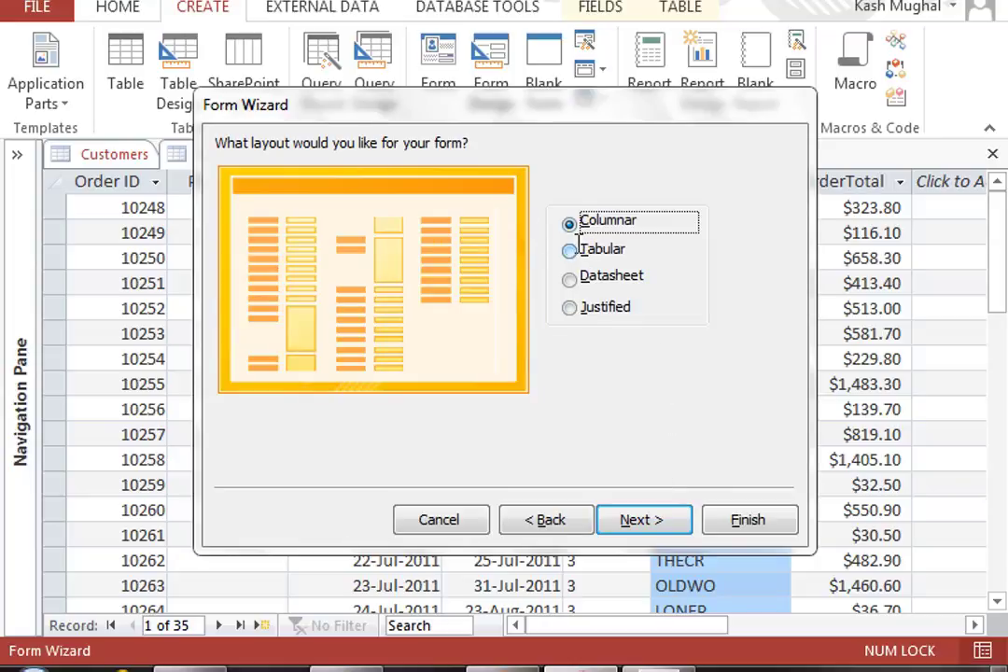
left_click(571, 248)
left_click(571, 280)
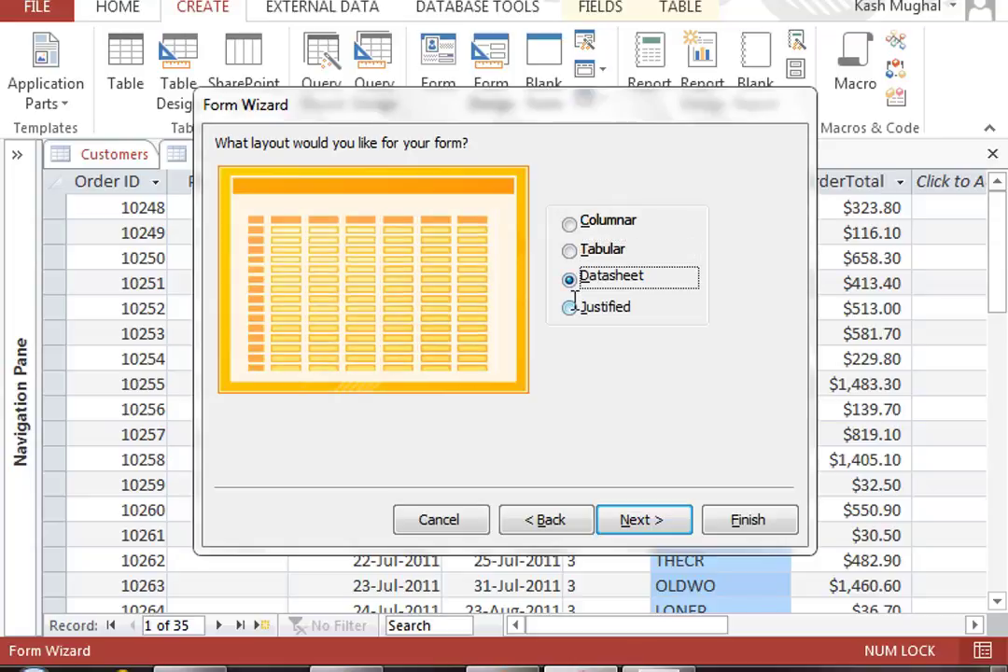
left_click(571, 308)
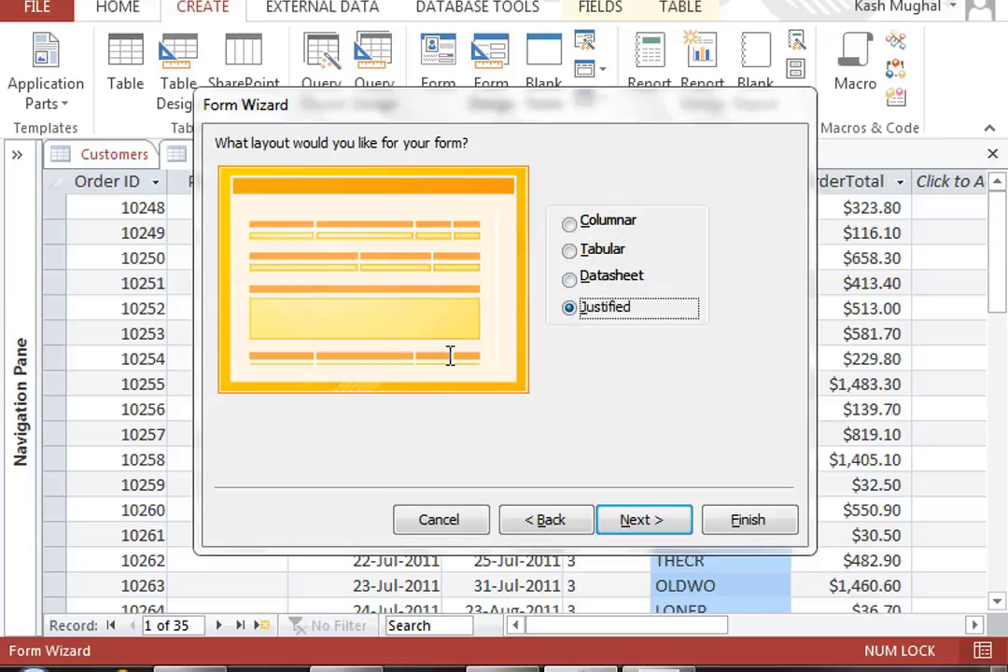
left_click(622, 520)
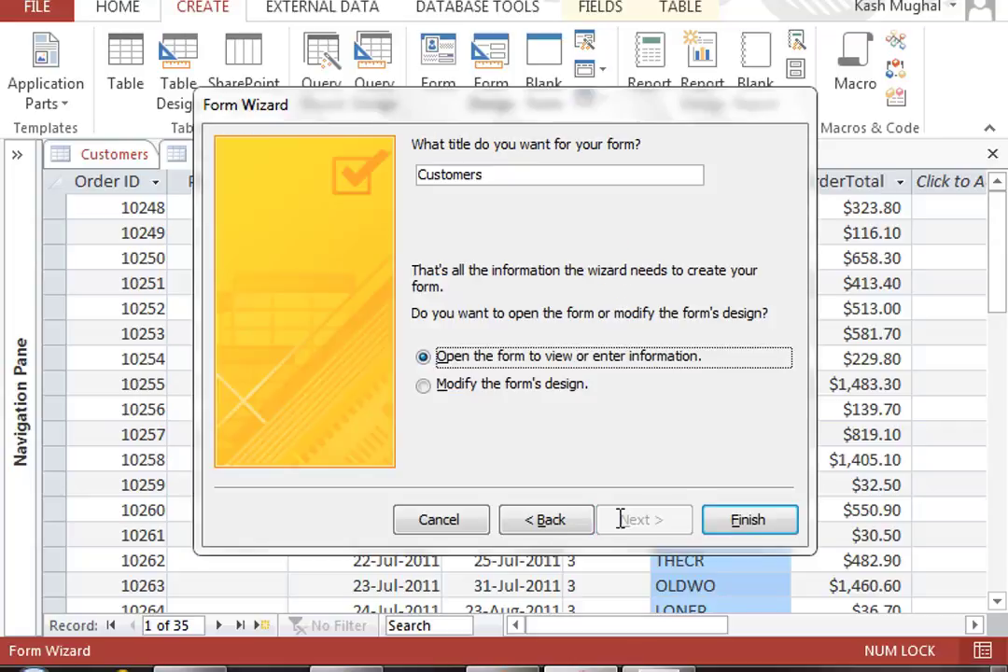
Title the form frmCustomers and finish the wizard with the form opened for viewing.
left_click(612, 171)
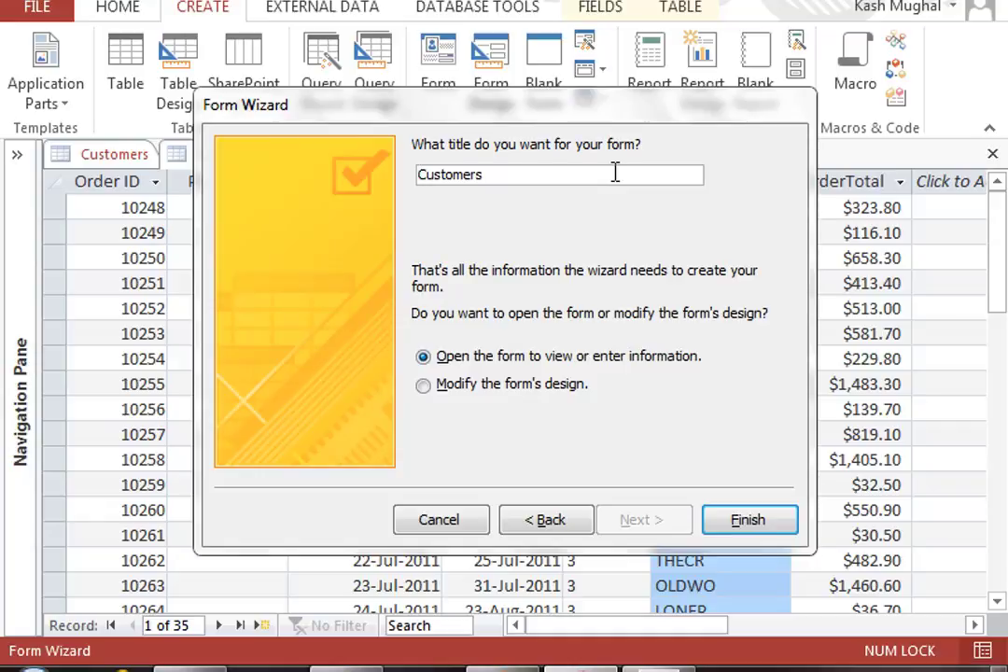
key("Home")
type("from")
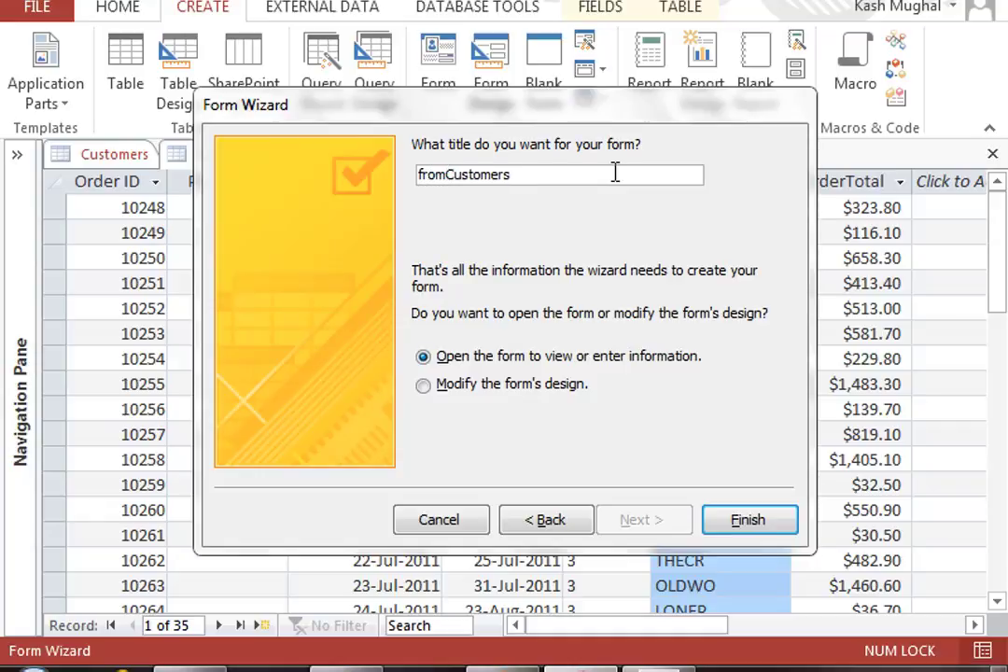
key("BackSpace")
key("BackSpace")
type("m")
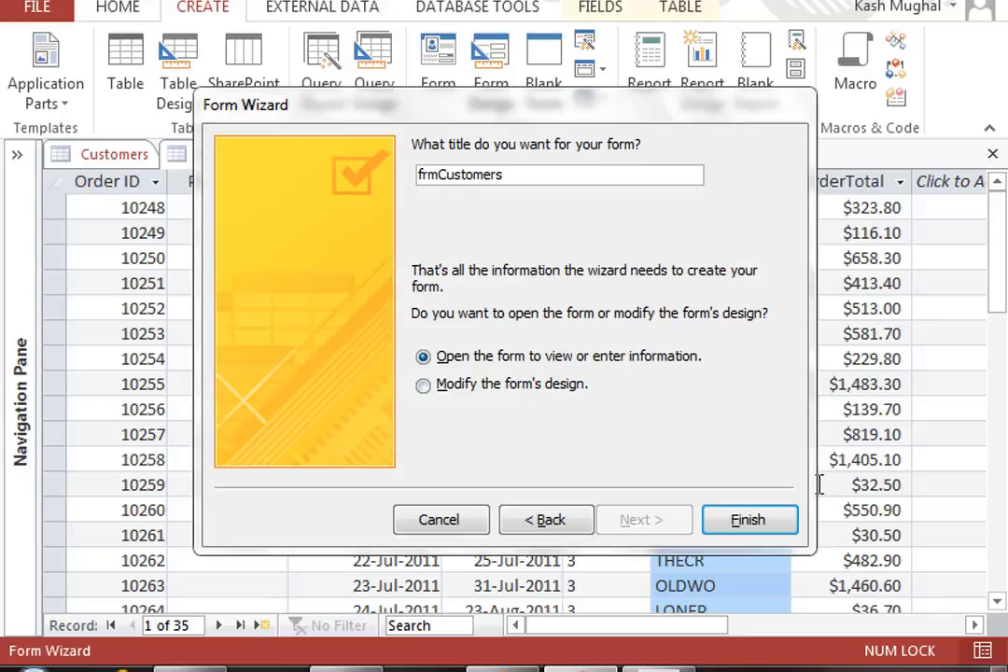
left_click(776, 520)
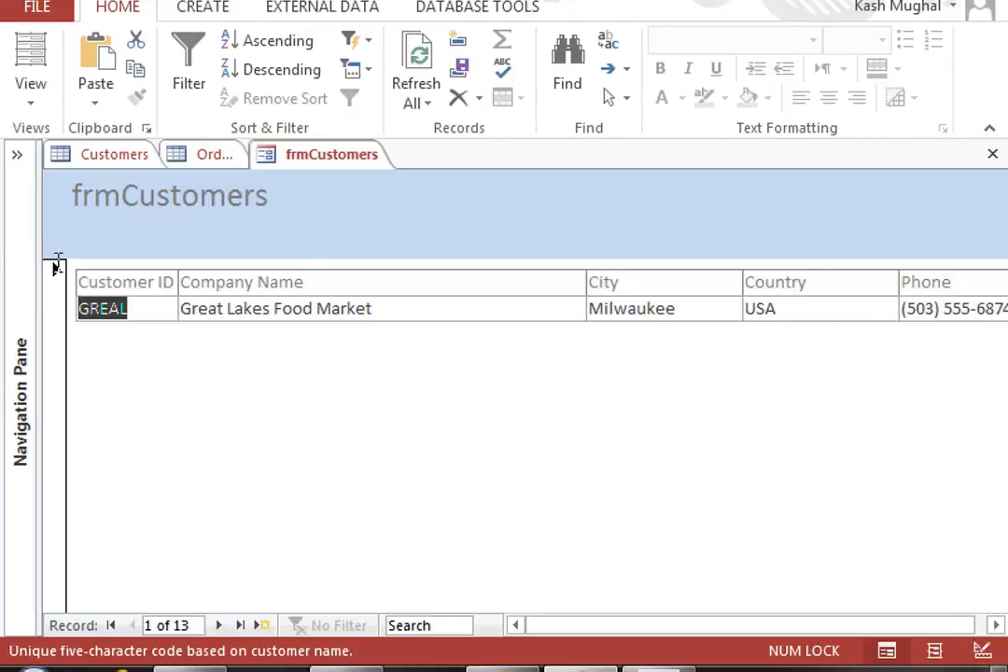
Expand the Navigation Pane and browse frmCustomers forward to its second record.
left_click(56, 265)
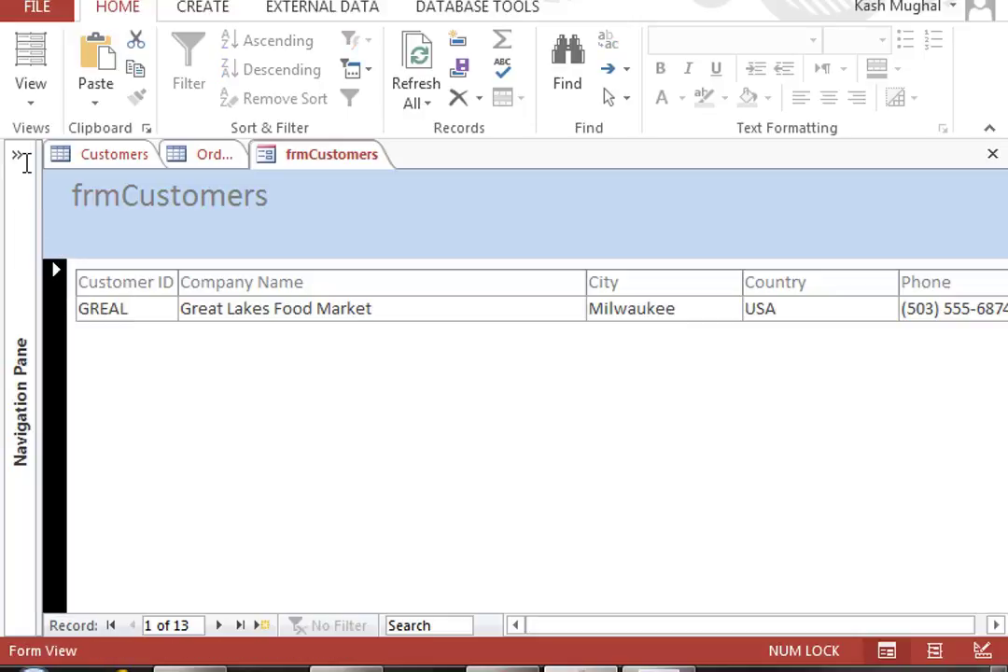
left_click(17, 154)
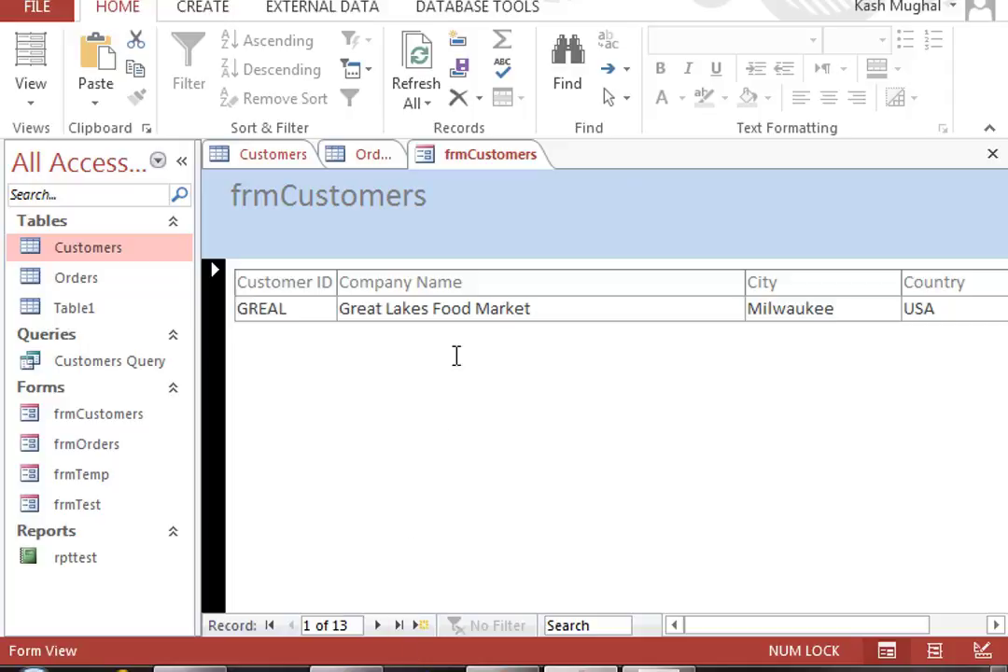
left_click(378, 625)
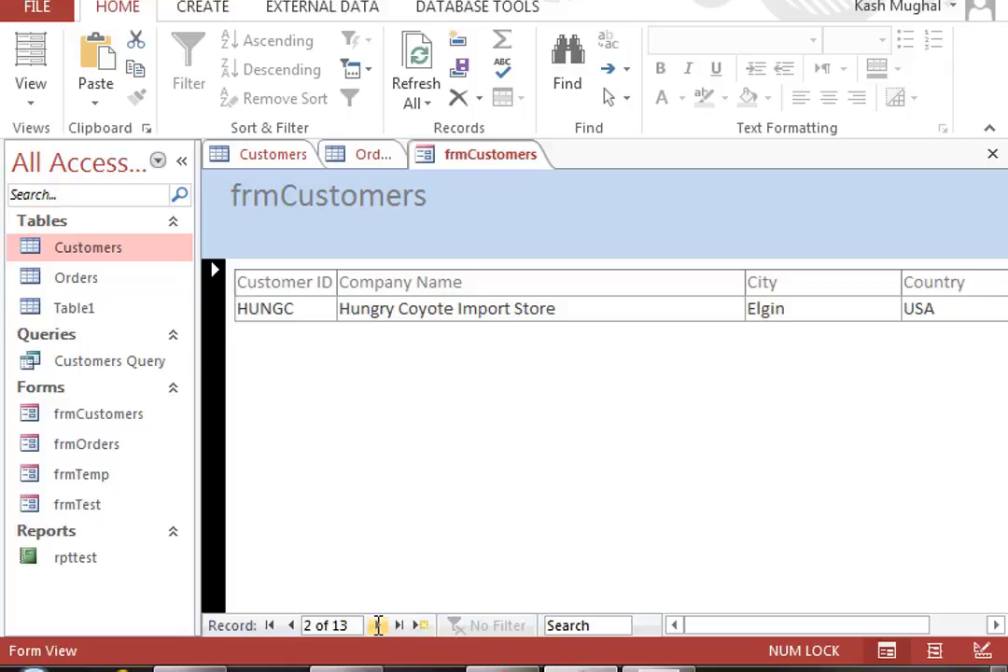
left_click_drag(882, 629, 765, 630)
Open frmCustomers in Design View, narrow the Field List, and enlarge the Form Footer to about 0.6 inch and the Detail section to about 1.2 inches high.
right_click(494, 154)
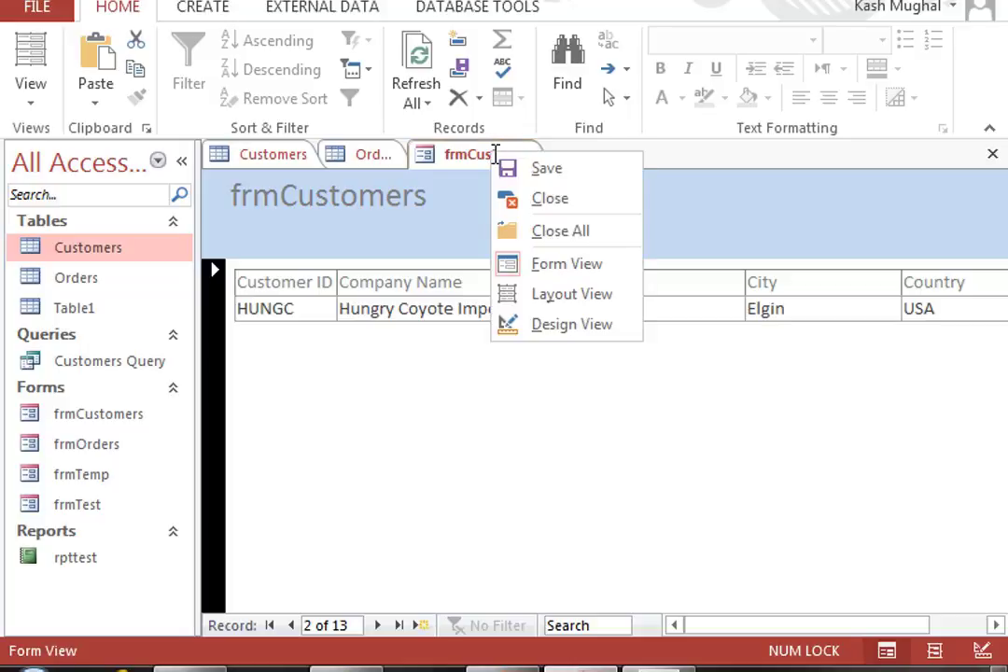
left_click(614, 326)
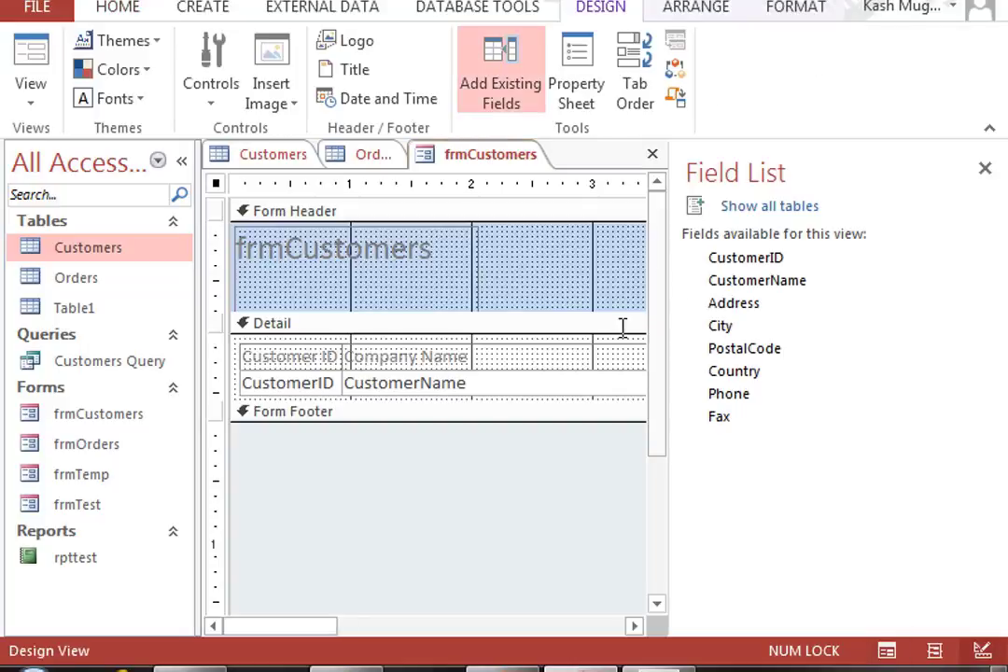
left_click_drag(675, 280, 808, 259)
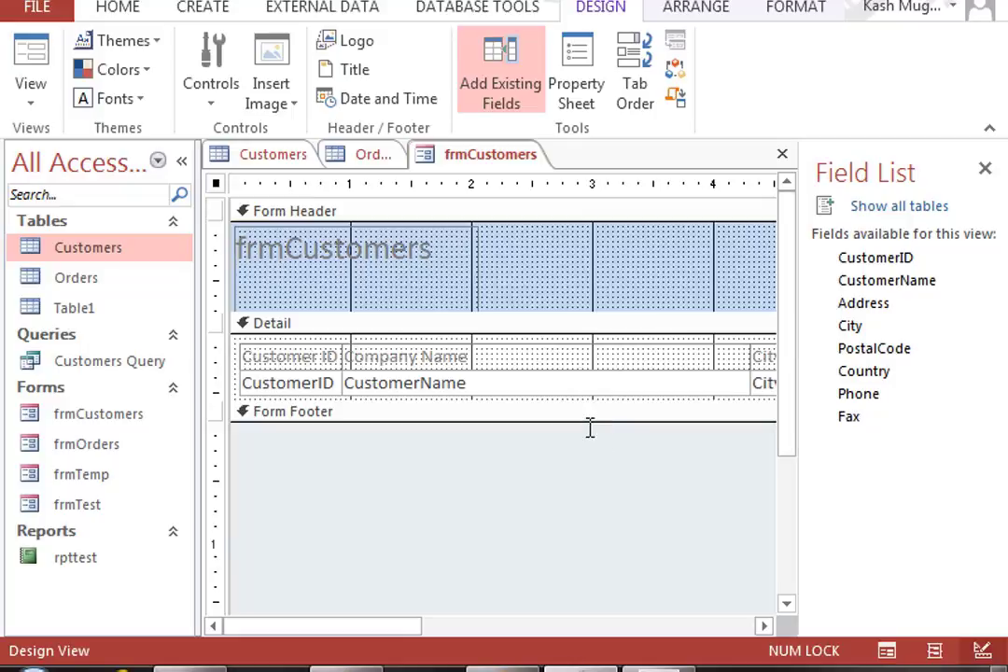
left_click_drag(588, 424, 589, 486)
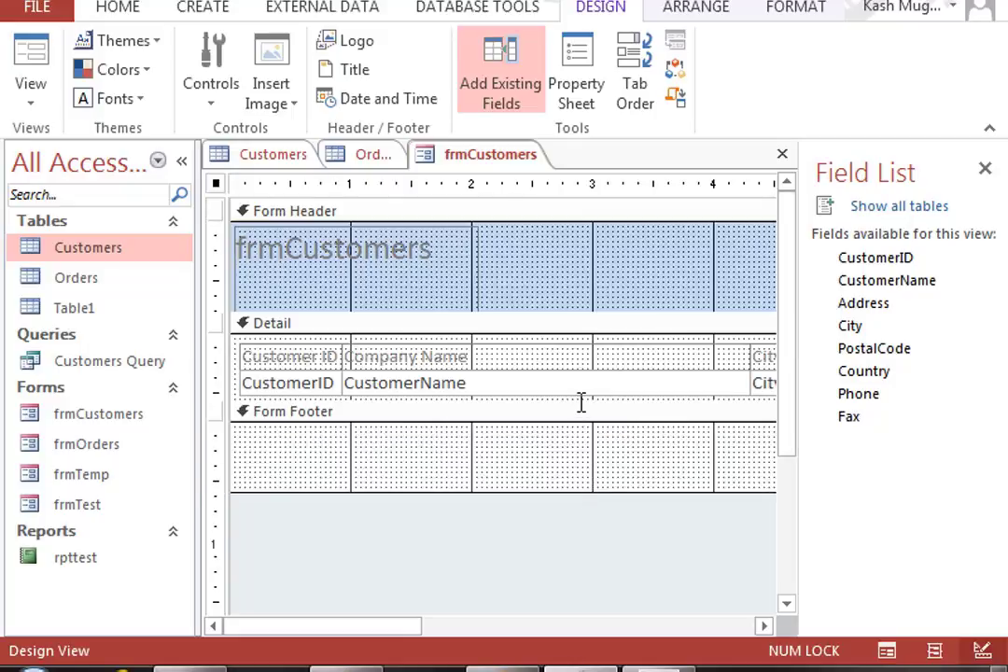
left_click_drag(580, 403, 580, 437)
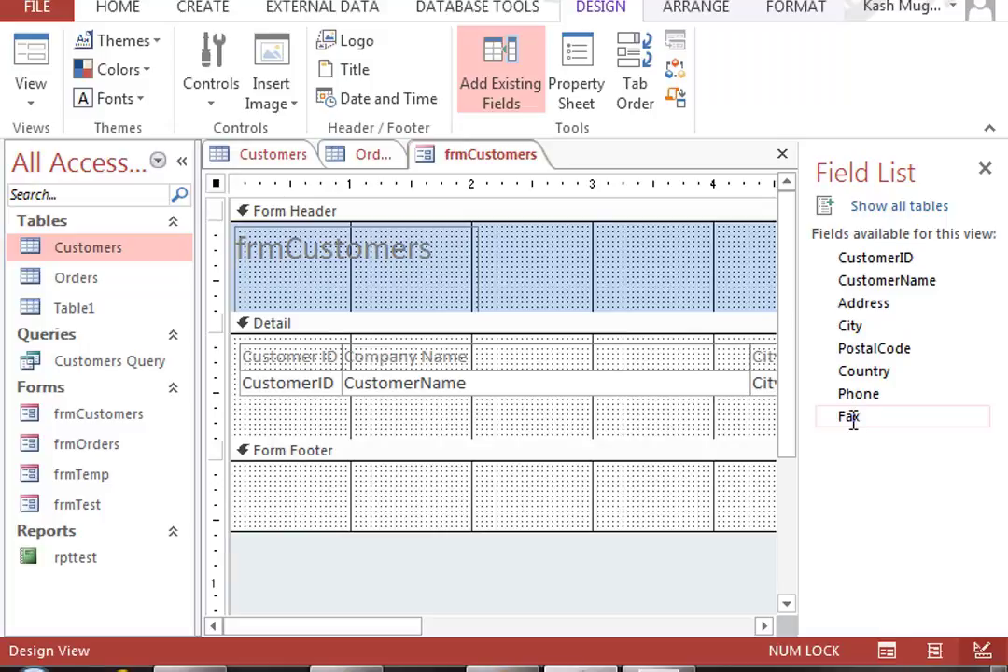
left_click(578, 464)
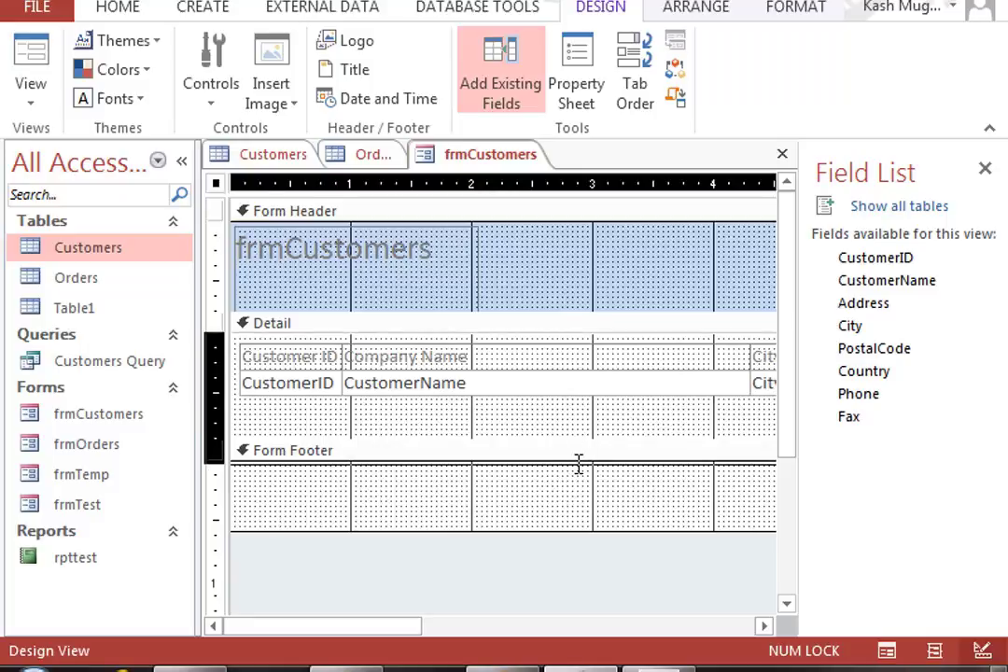
left_click_drag(579, 464, 580, 499)
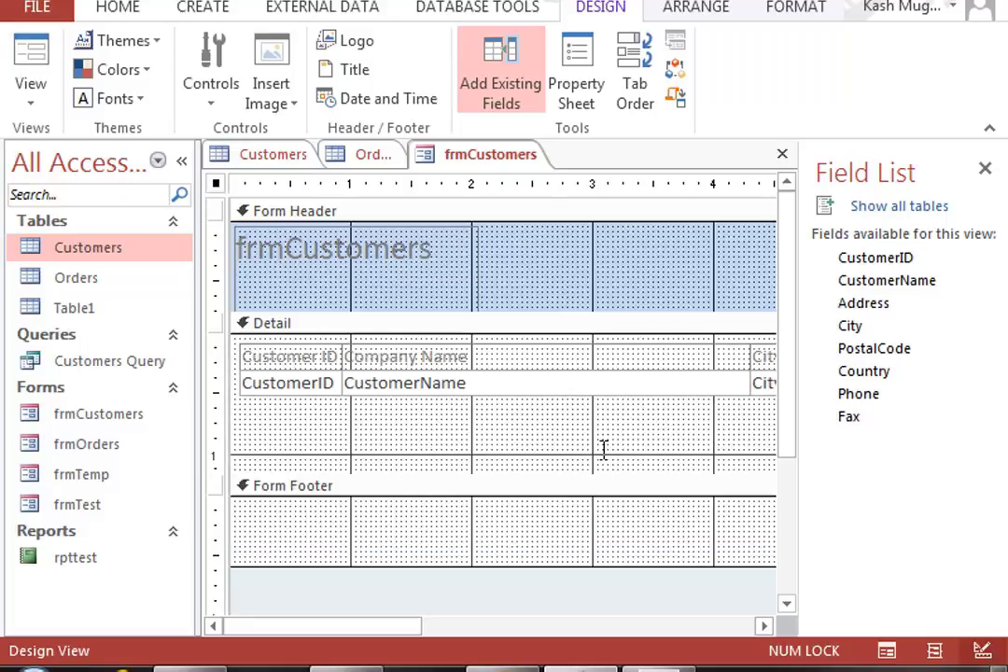
Add the Fax field with its label to the Detail section and position it just beneath the CustomerID box.
left_click(849, 417)
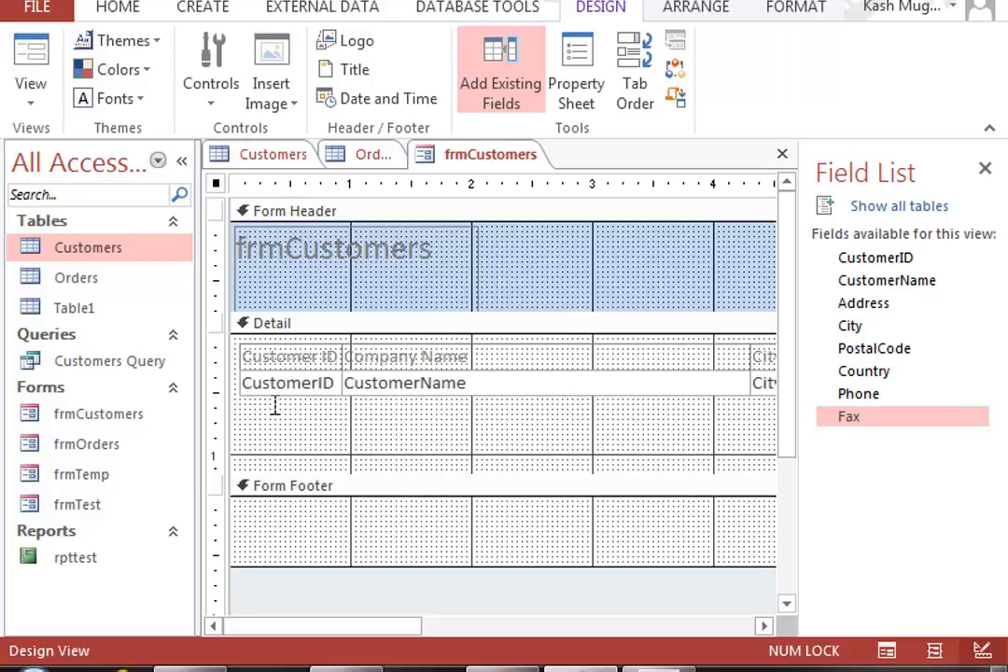
mouse_move(275, 405)
left_mouse_down()
mouse_move(246, 418)
mouse_move(279, 419)
mouse_move(263, 411)
left_mouse_up()
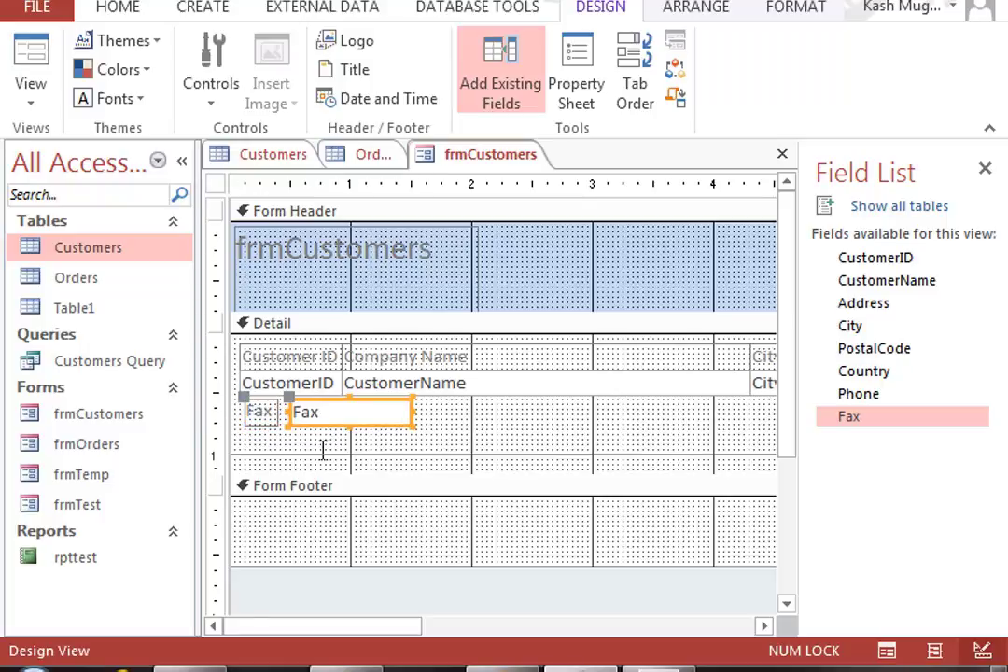
left_click(322, 450)
left_click_drag(356, 409, 359, 437)
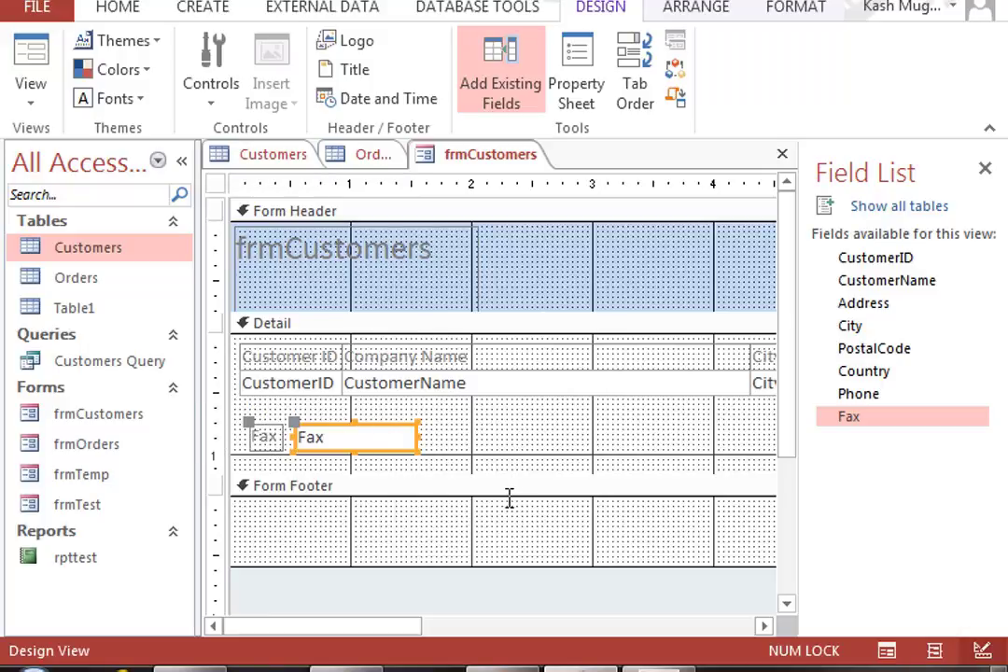
left_click(353, 440)
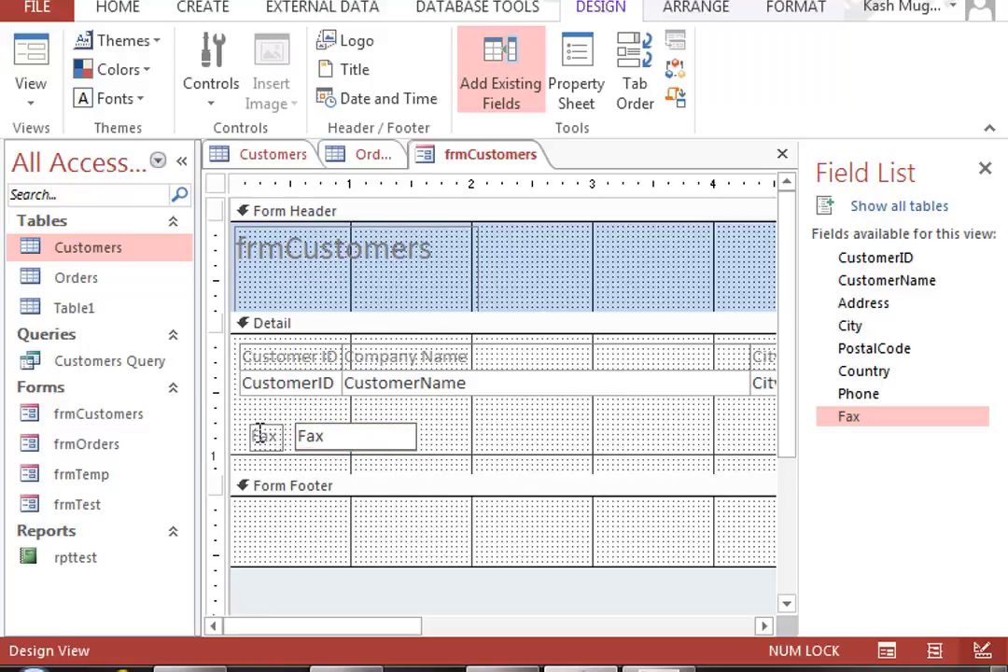
left_click_drag(260, 431, 264, 411)
left_click(326, 440)
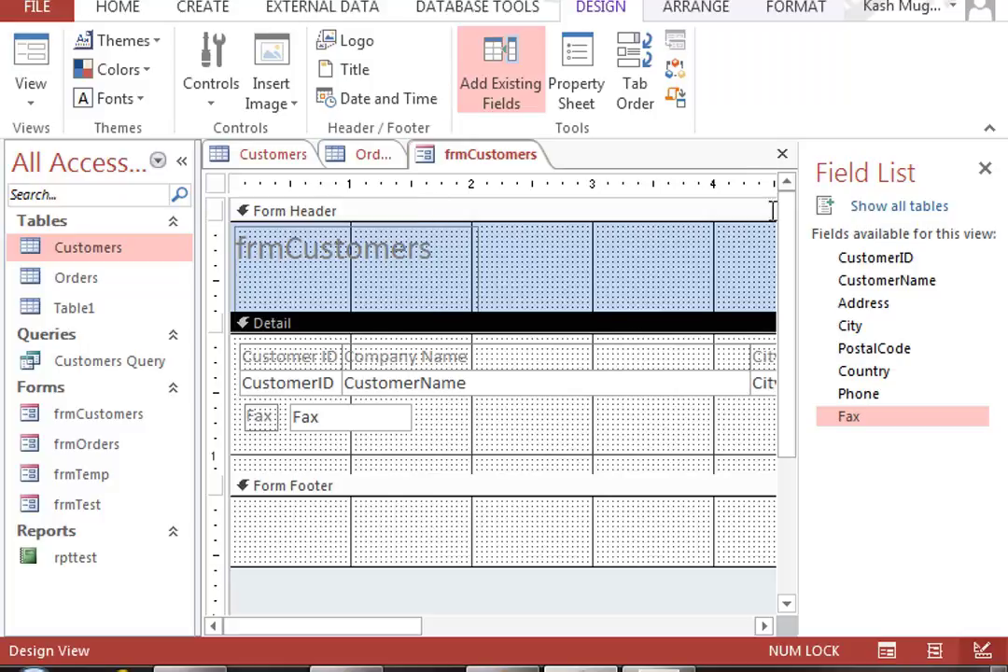
Display frmCustomers in Form View, browse forward to the fourth record and return to the third.
right_click(504, 153)
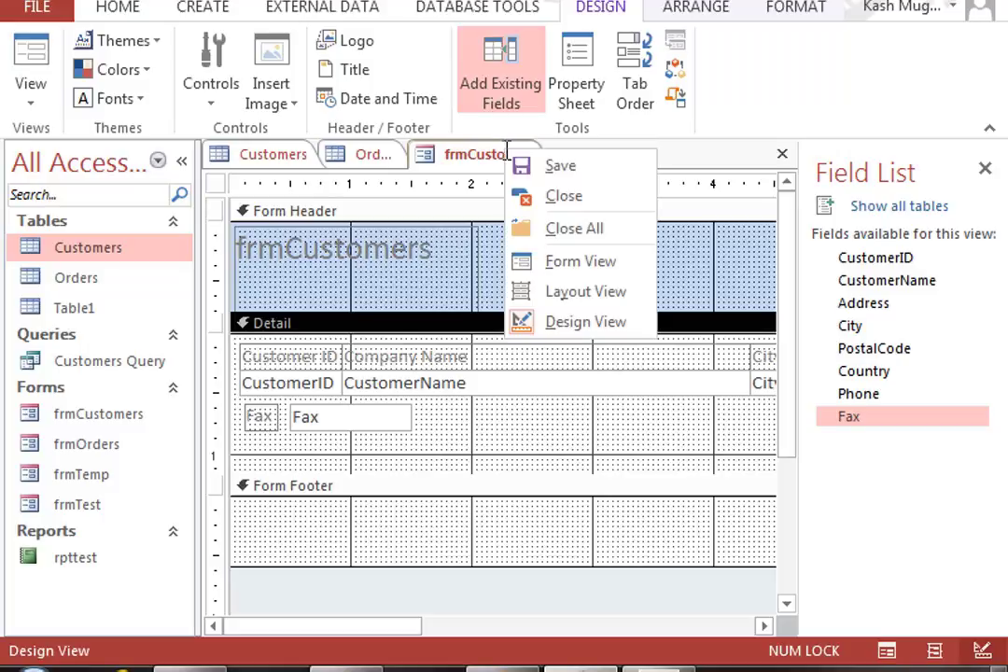
left_click(596, 266)
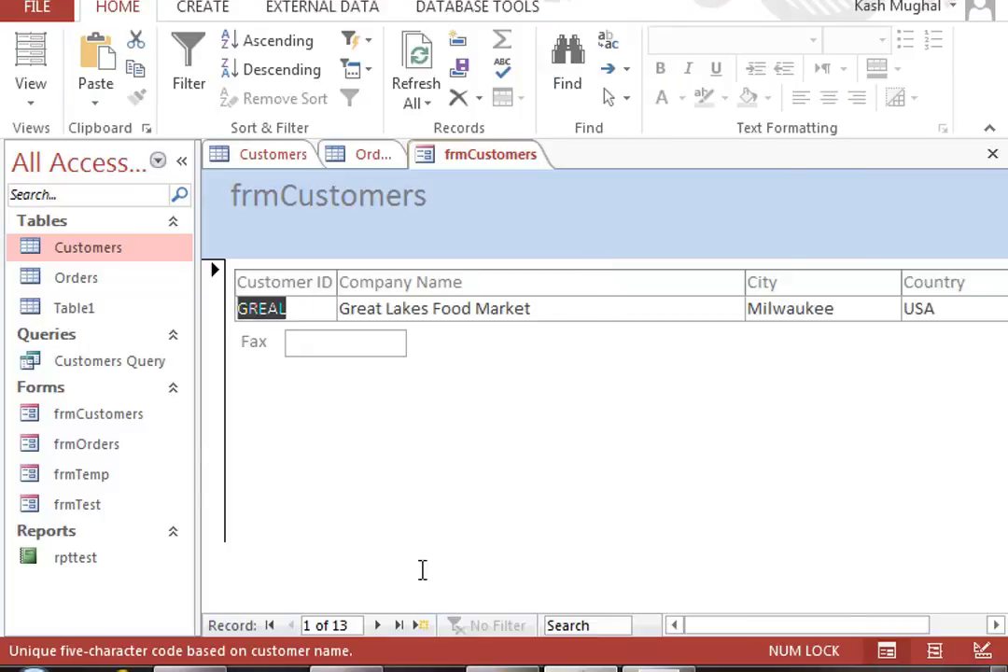
left_click(376, 625)
left_click(374, 625)
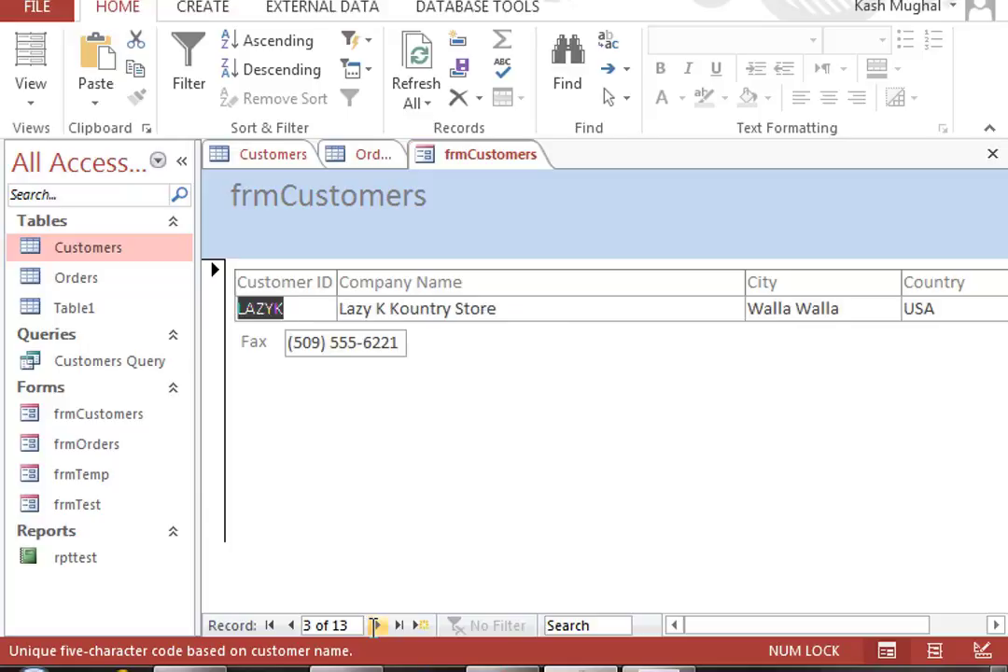
left_click(374, 625)
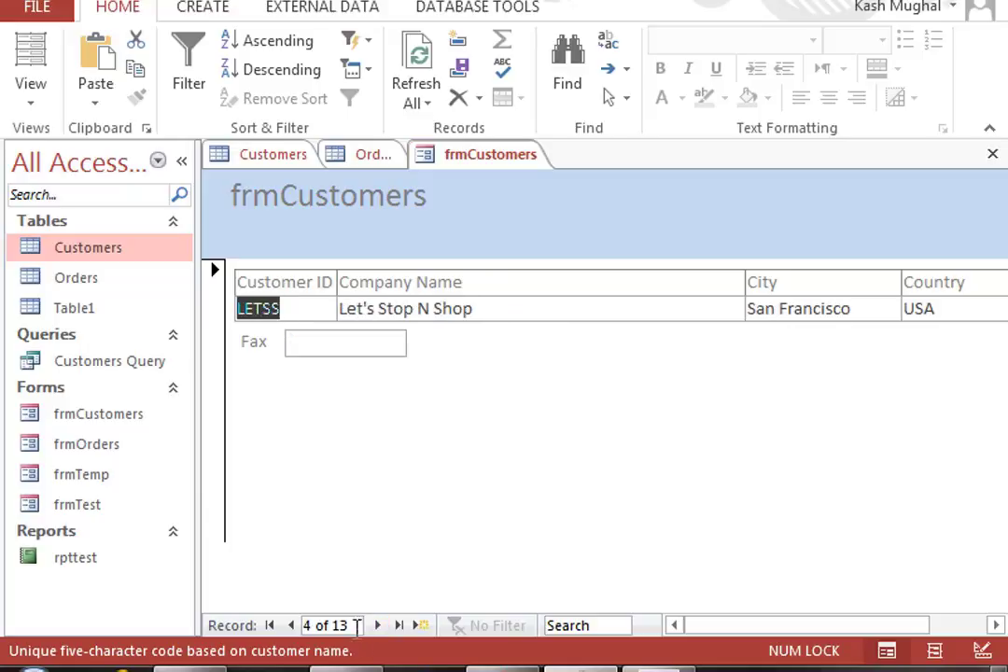
left_click(290, 625)
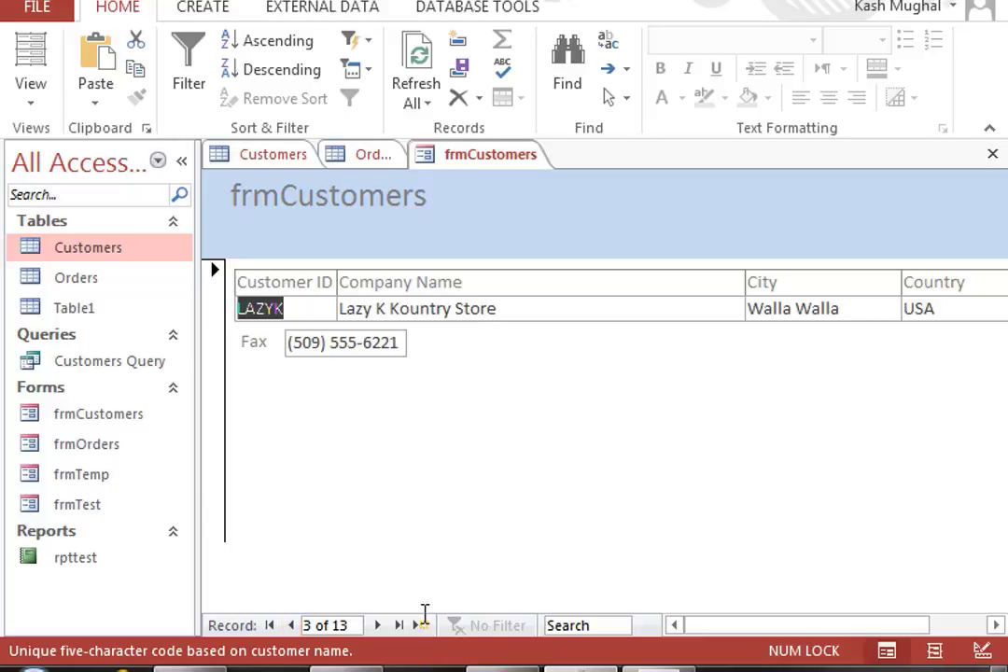
Search the frmCustomers records for "big" and view the matching record across to its Phone field.
left_click(601, 627)
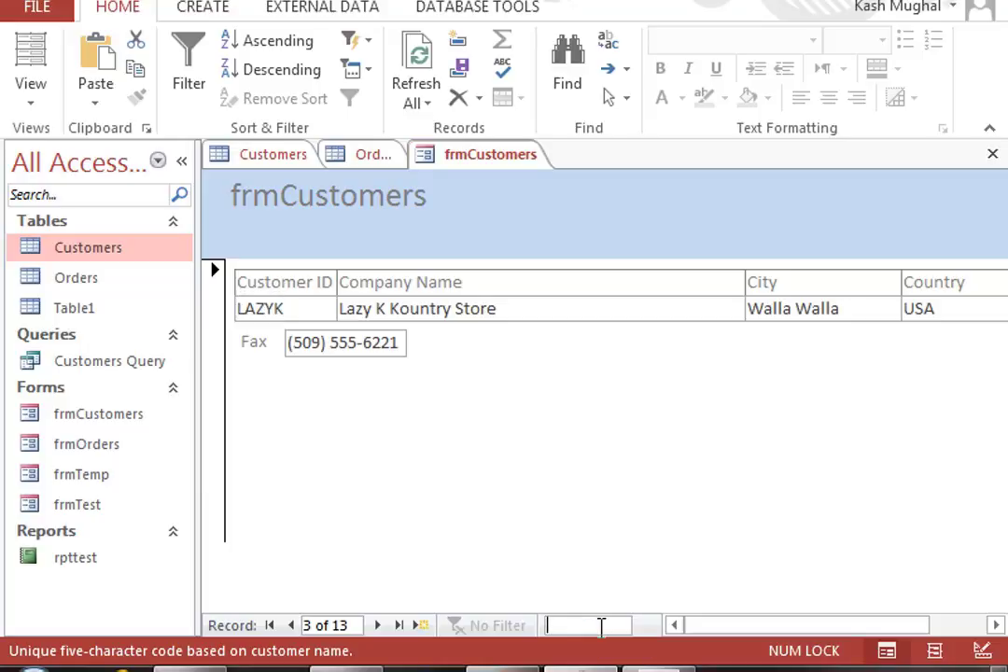
mouse_move(501, 667)
left_click(621, 633)
type("big")
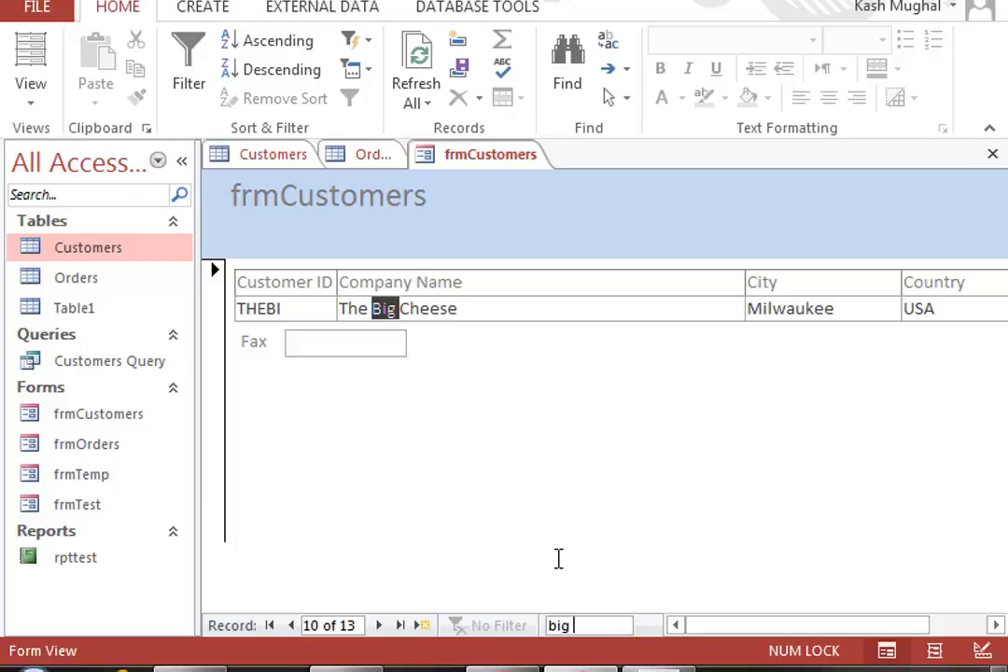
left_click_drag(734, 632, 866, 616)
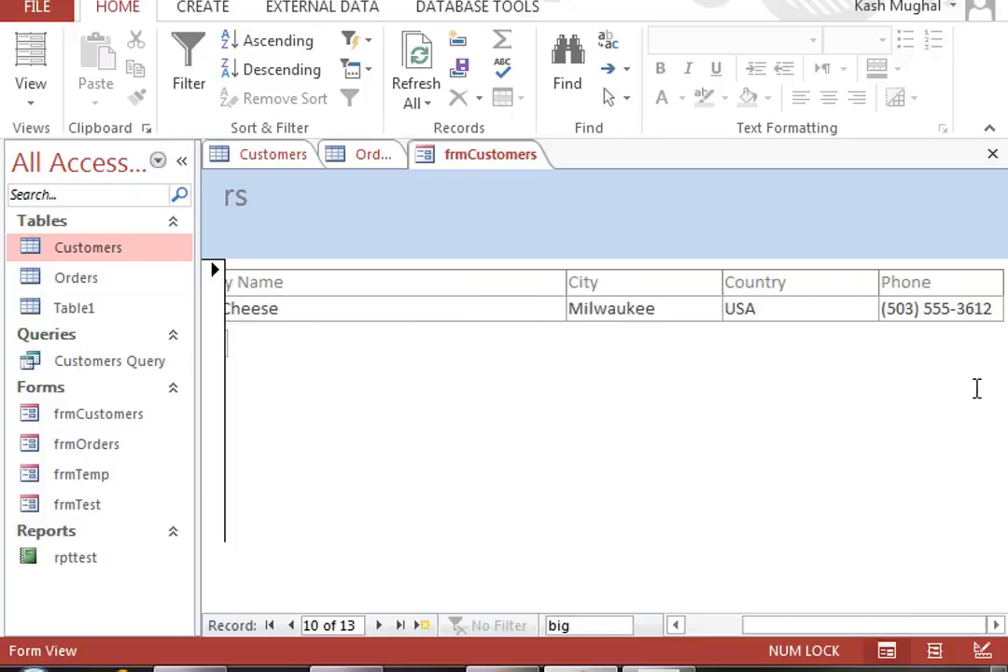
left_click(727, 625)
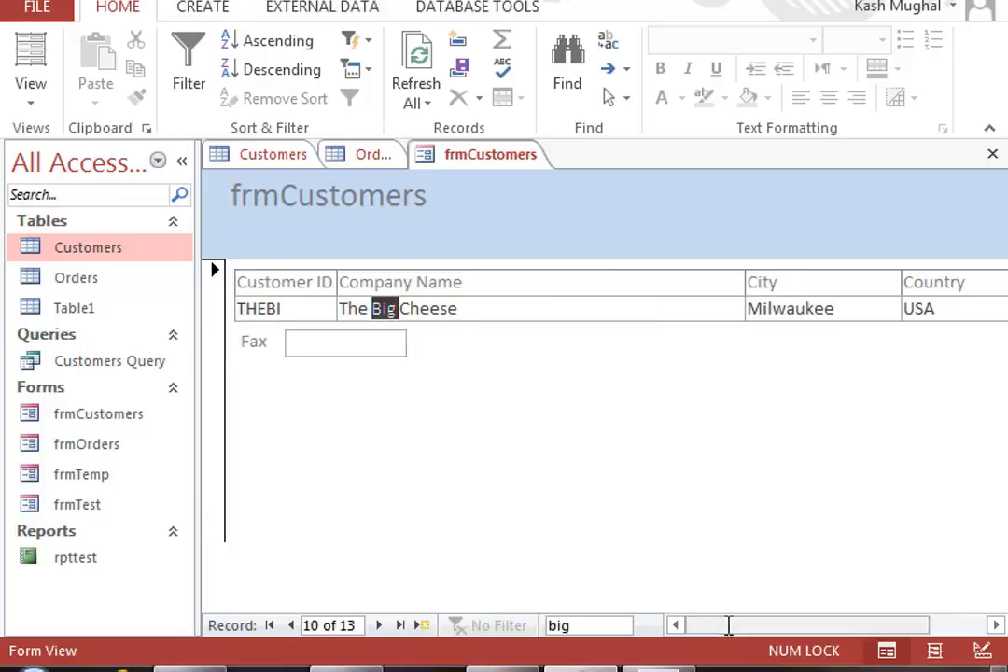
Switch to the PowerPoint presentation showing the "What is an Access form?" slide.
left_click(529, 663)
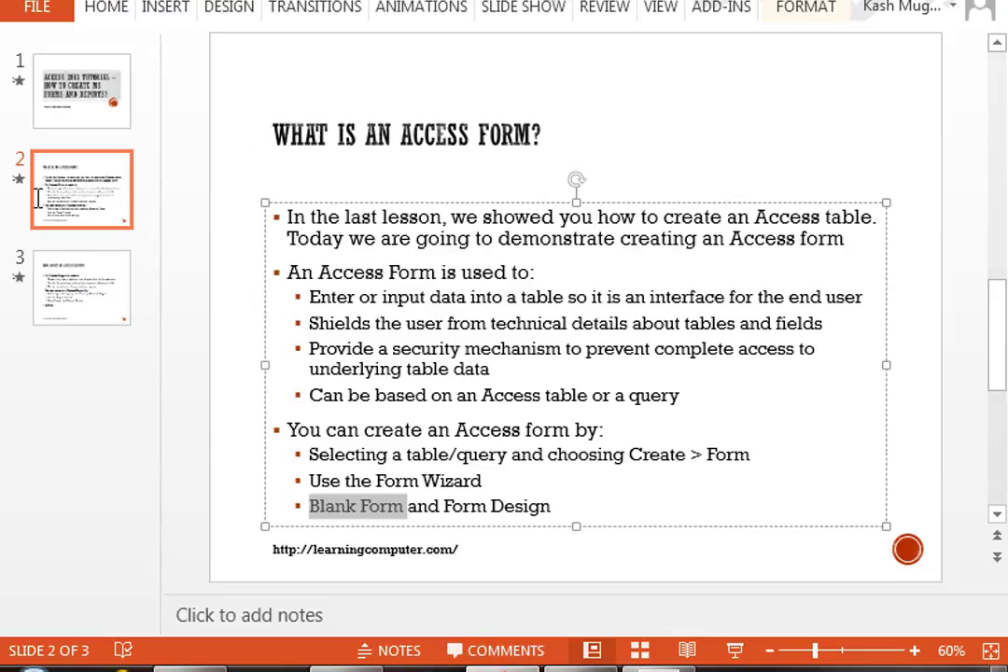